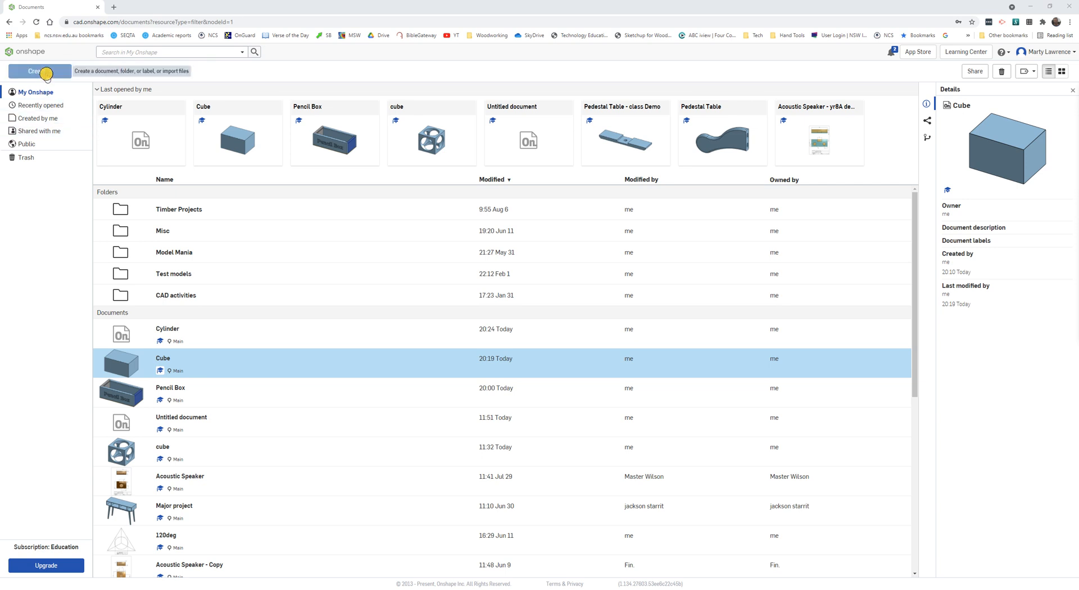
Create a new document named "Holed Cube"
{"action": "left_click", "coordinate": [46, 72]}
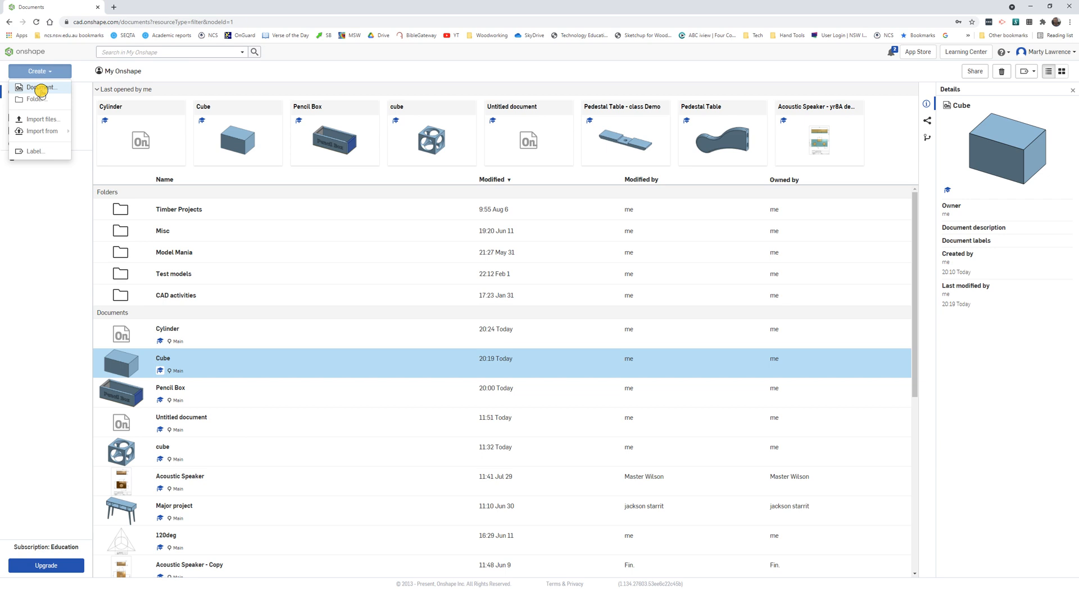
{"action": "left_click", "coordinate": [41, 87]}
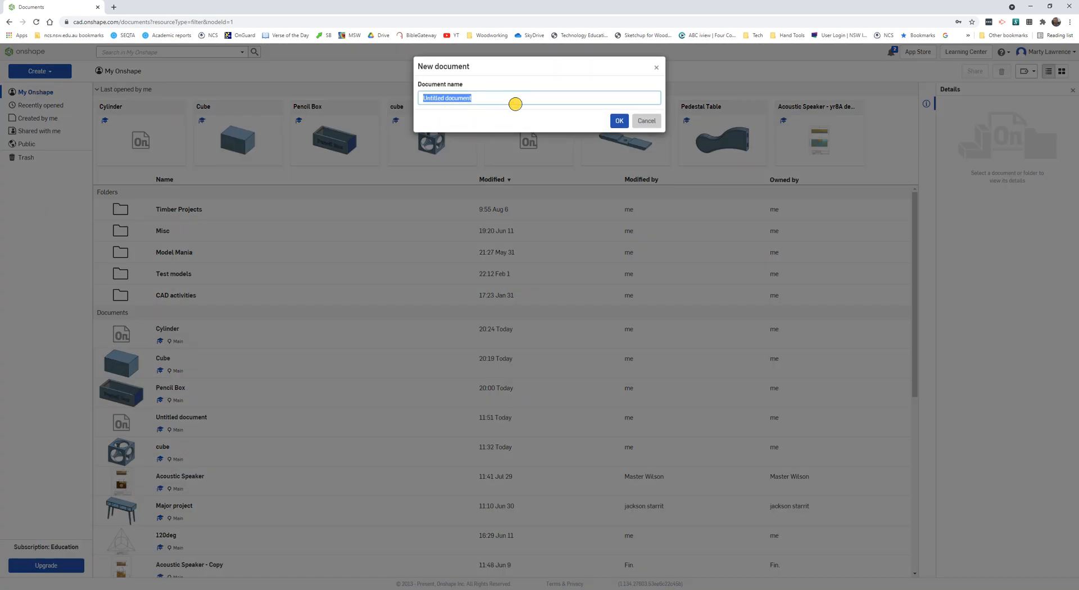
{"action": "type", "text": "Holed"}
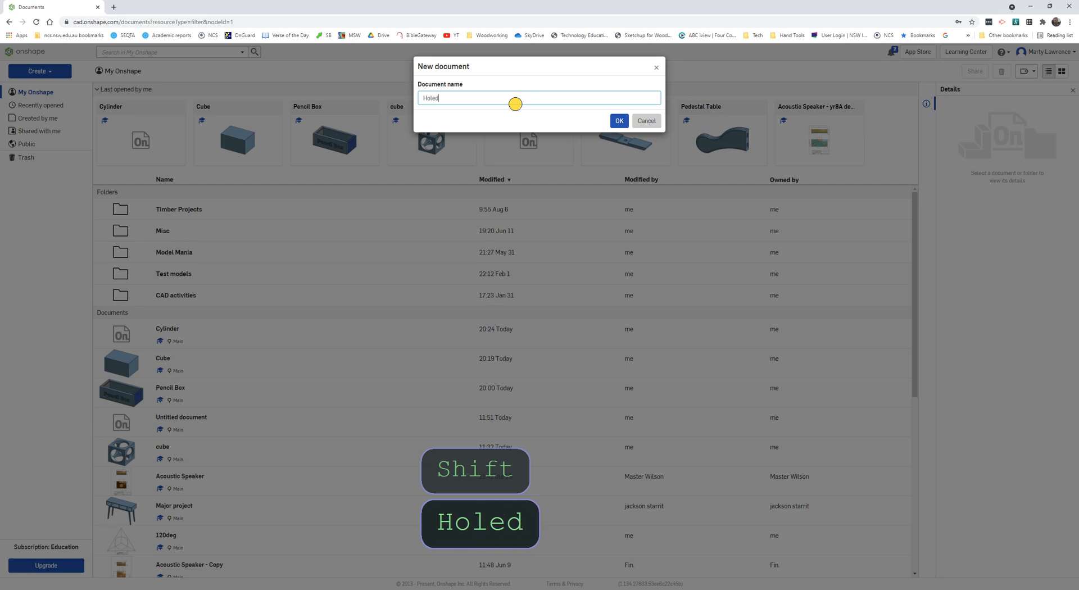
{"action": "type", "text": " Cube"}
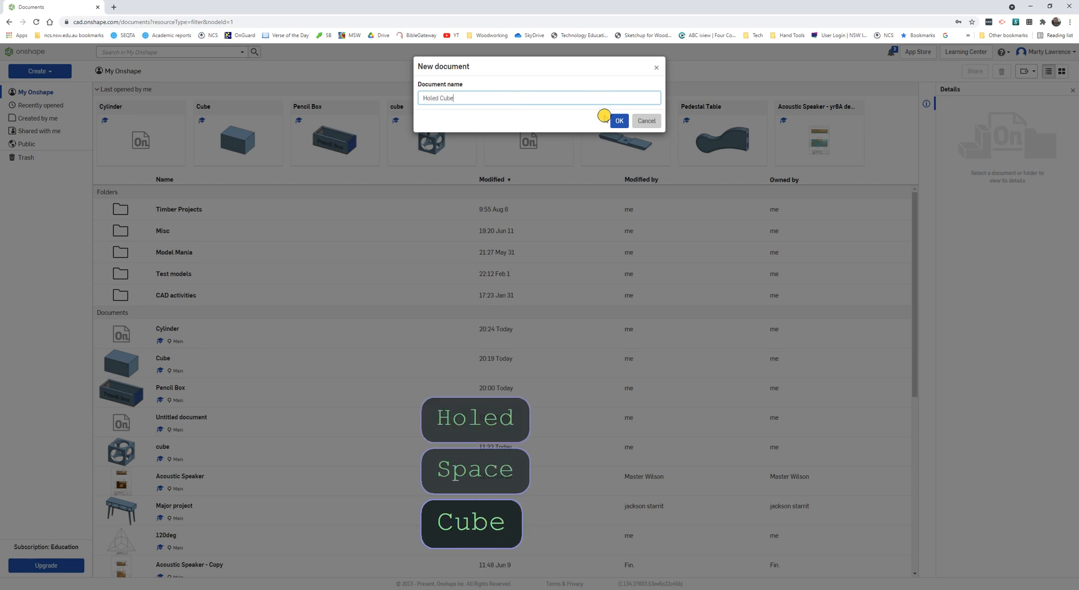
{"action": "left_click", "coordinate": [619, 120]}
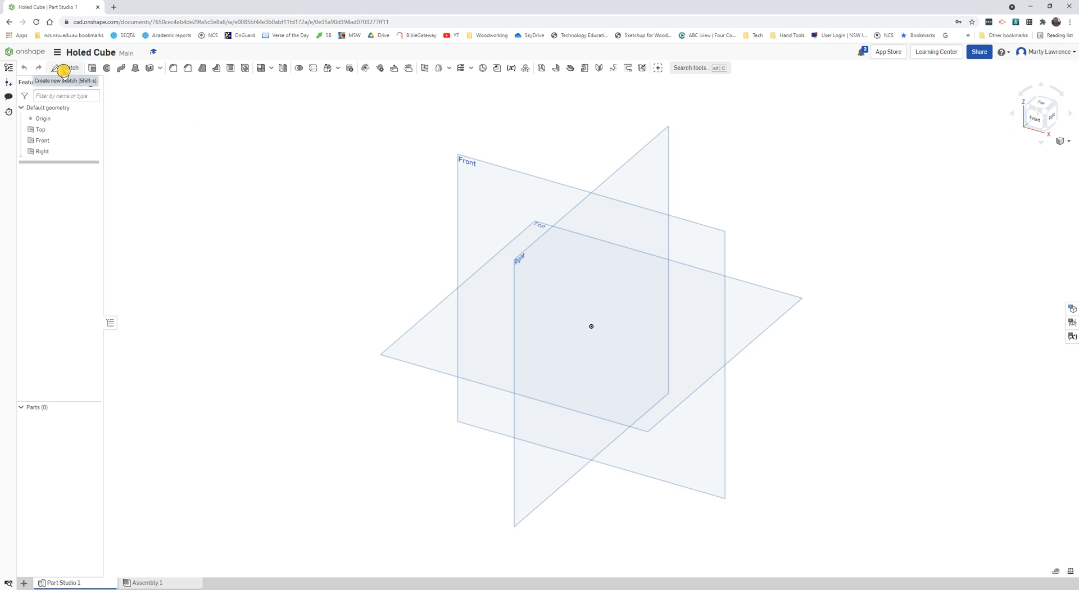
Start a sketch on the Top plane and hide the origin and the Top, Front and Right default planes
{"action": "left_click", "coordinate": [63, 68]}
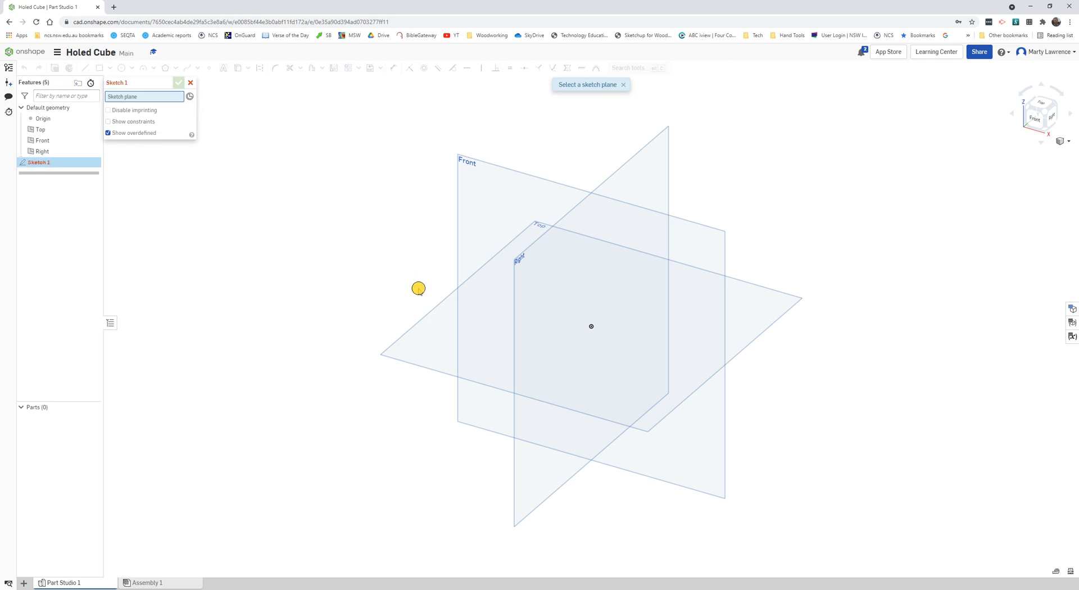
{"action": "left_click", "coordinate": [423, 336]}
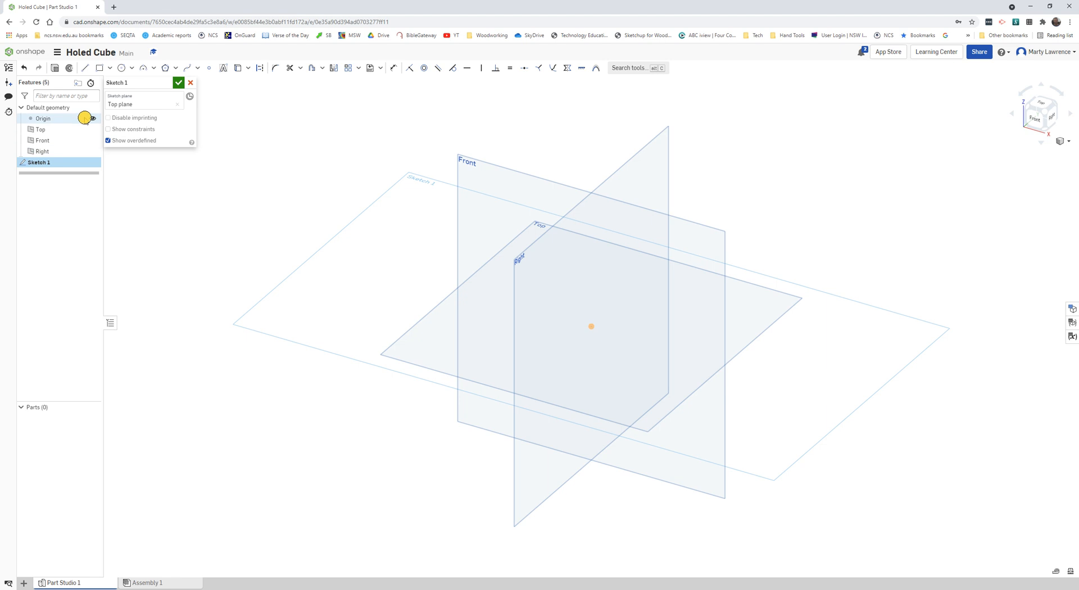
{"action": "left_click", "coordinate": [90, 118]}
{"action": "left_click", "coordinate": [91, 130]}
{"action": "left_click", "coordinate": [92, 140]}
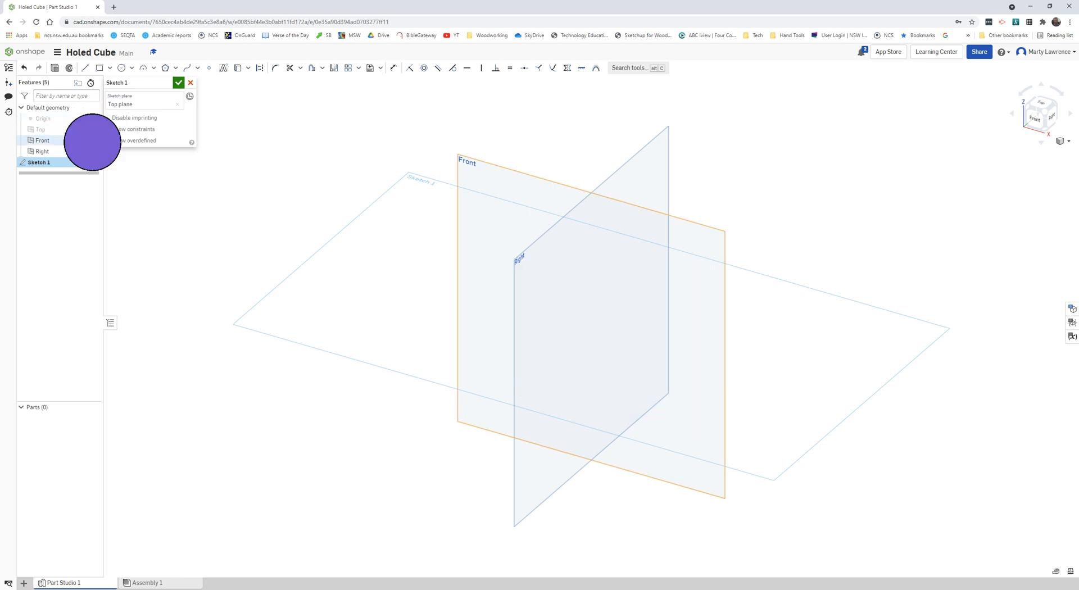
{"action": "left_click", "coordinate": [92, 150]}
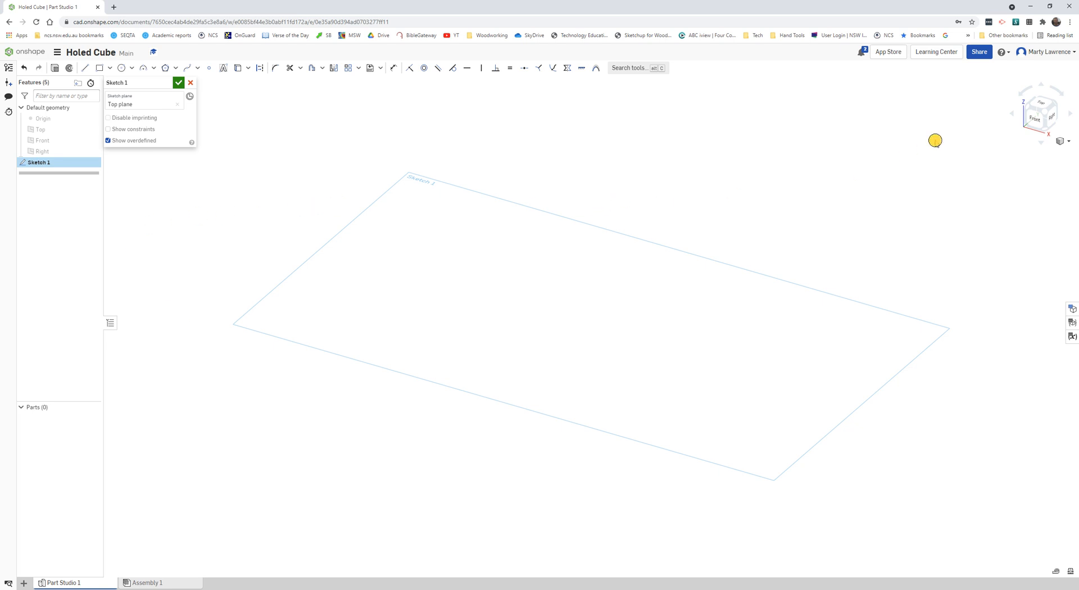
Draw a corner rectangle about 152 mm wide and 95 mm high in the middle of the sketch plane
{"action": "left_click", "coordinate": [1041, 100]}
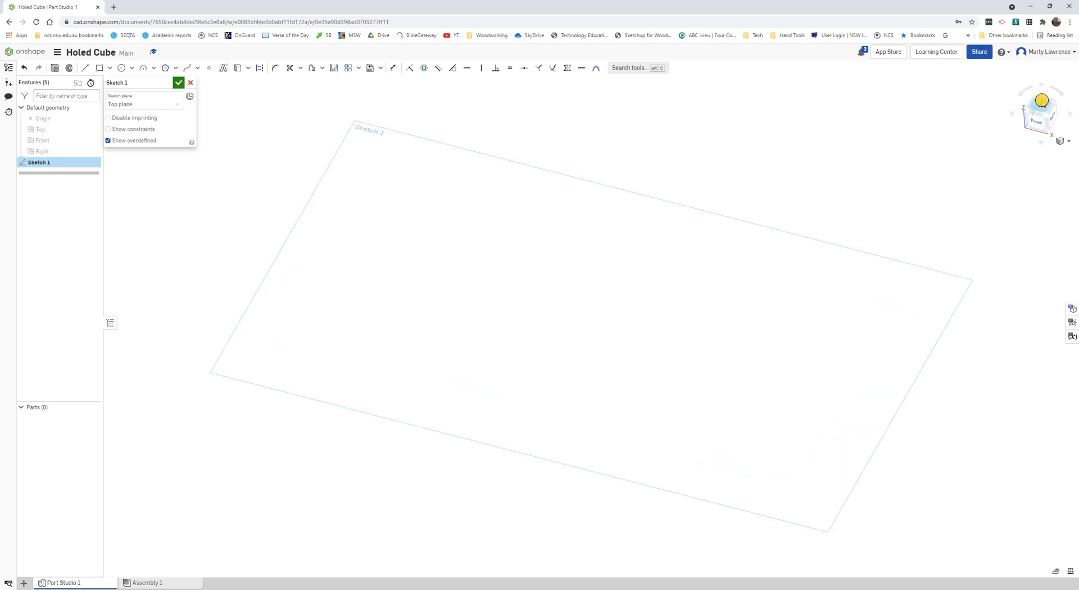
{"action": "mouse_move", "coordinate": [871, 228]}
{"action": "middle_mouse_down"}
{"action": "mouse_move", "coordinate": [754, 264]}
{"action": "mouse_move", "coordinate": [693, 257]}
{"action": "middle_mouse_up"}
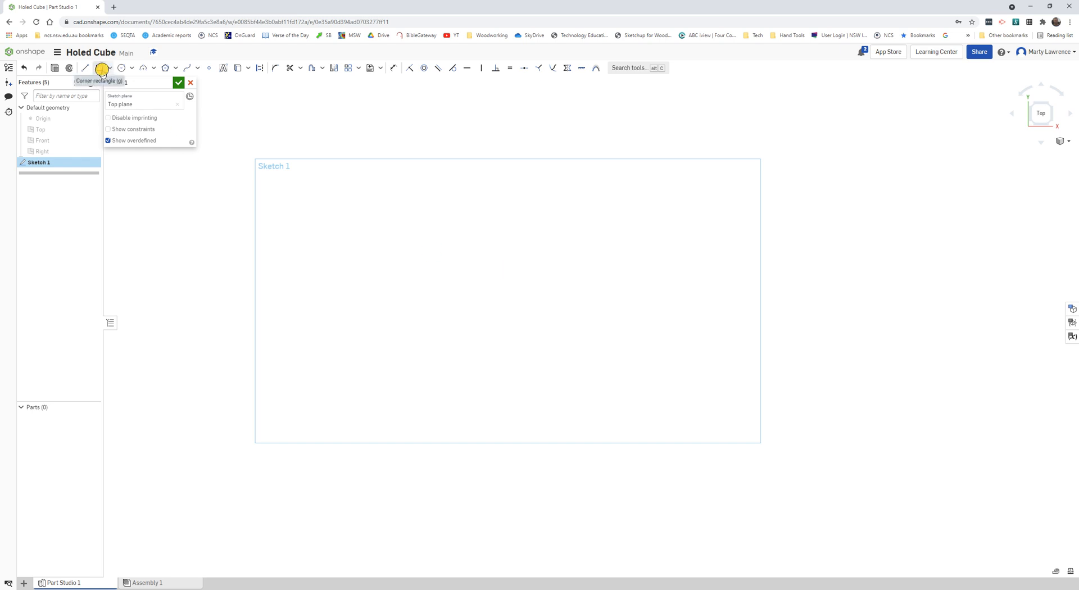
{"action": "left_click", "coordinate": [97, 67]}
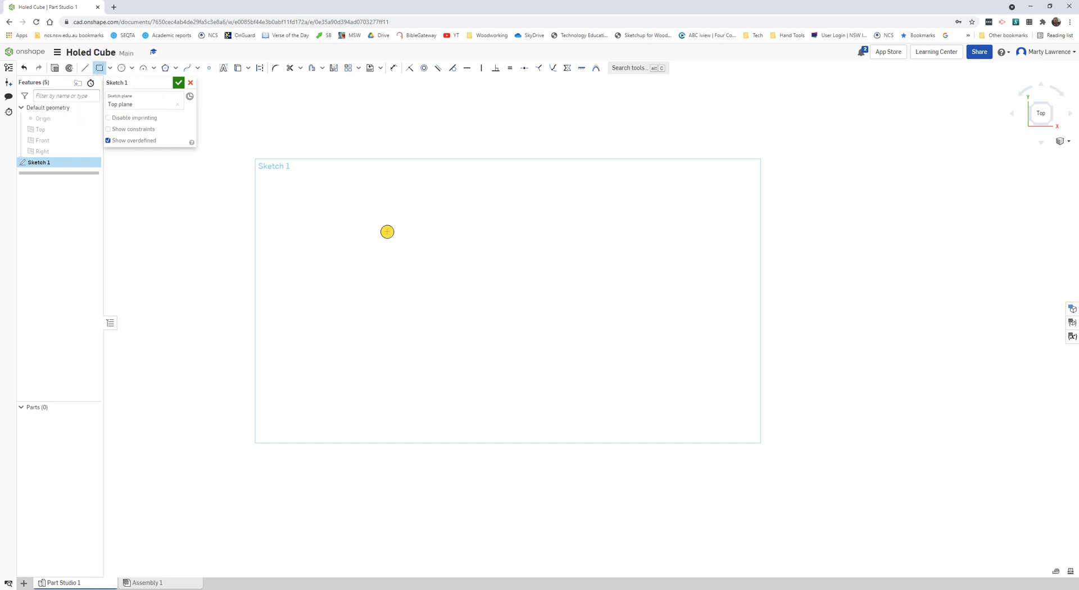
{"action": "left_click", "coordinate": [379, 226]}
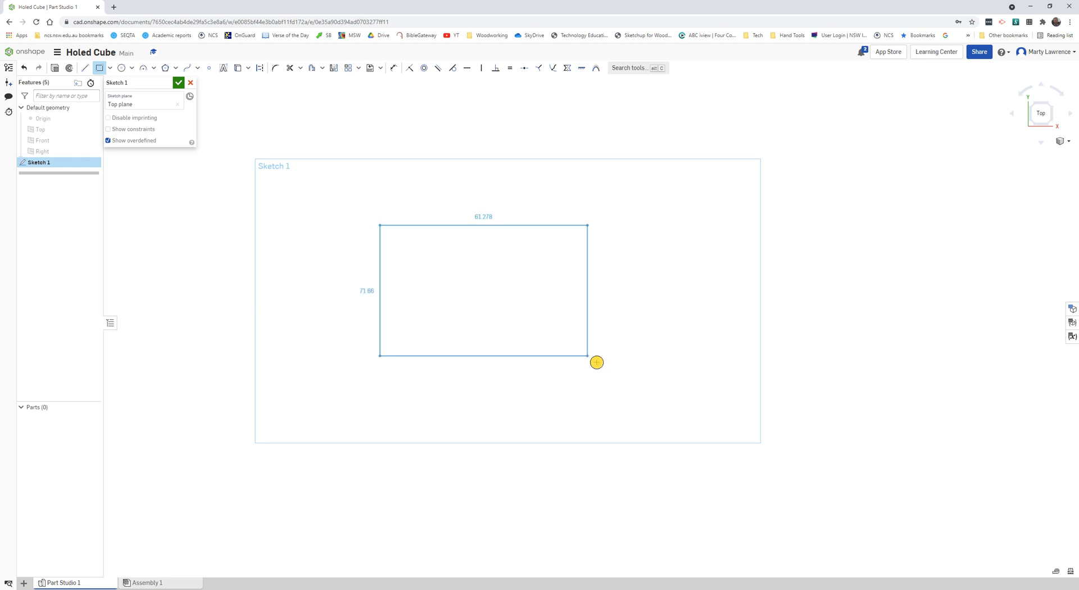
{"action": "left_click", "coordinate": [632, 384]}
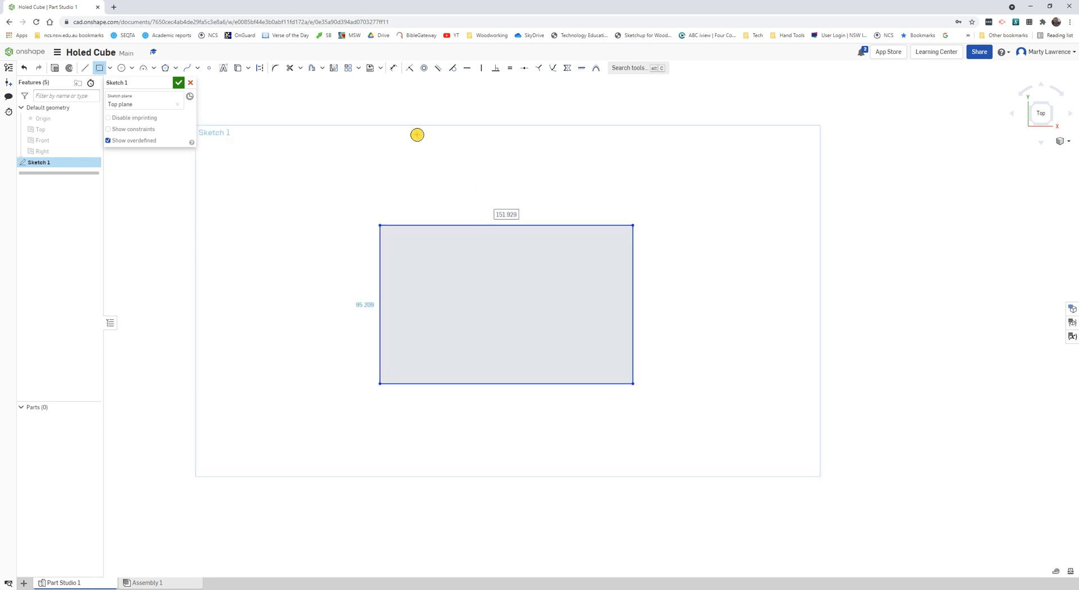
Dimension the rectangle to 100 mm wide and 100 mm high, and finish the sketch
{"action": "left_click", "coordinate": [393, 68]}
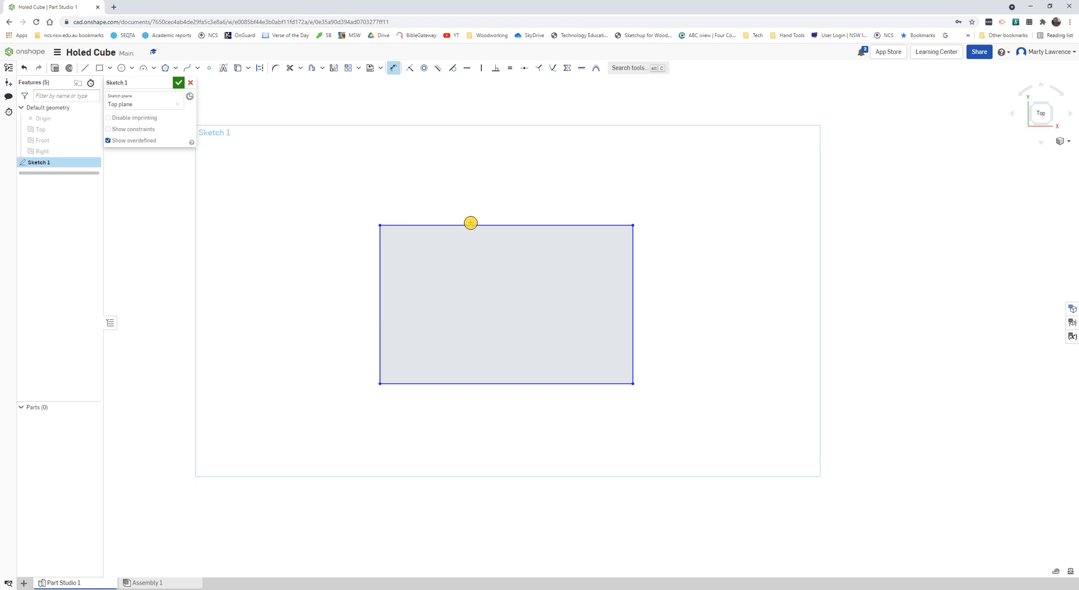
{"action": "left_click", "coordinate": [470, 224]}
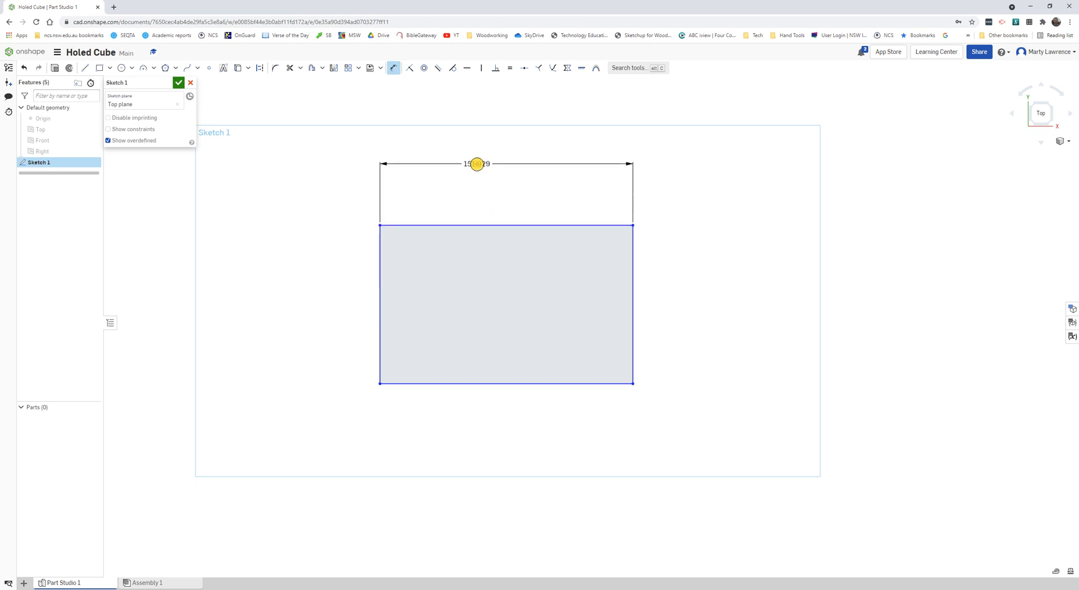
{"action": "left_click", "coordinate": [477, 163]}
{"action": "type", "text": "100"}
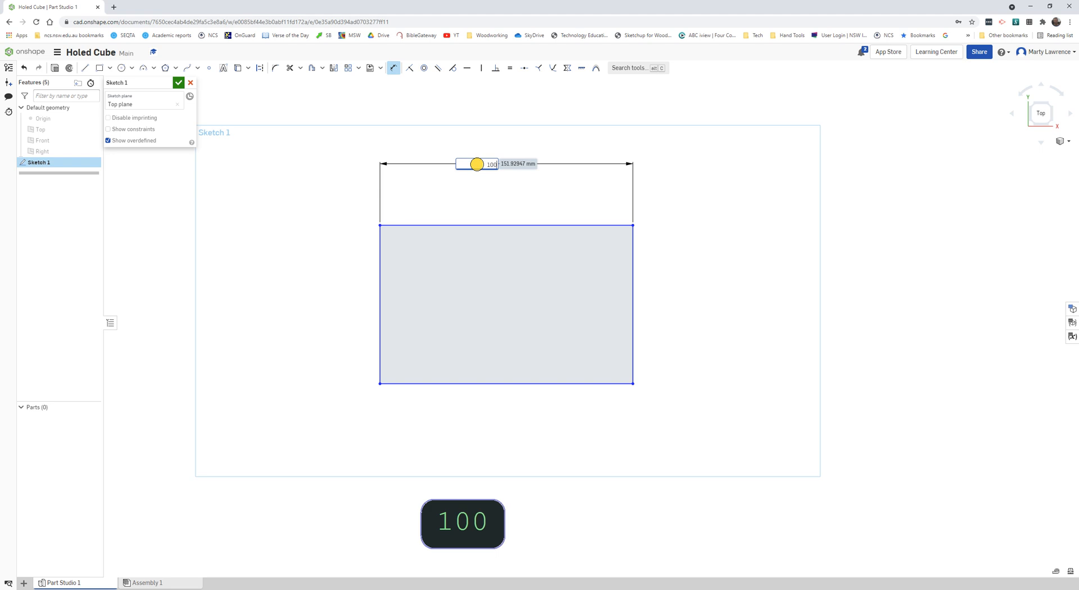
{"action": "key", "text": "Return"}
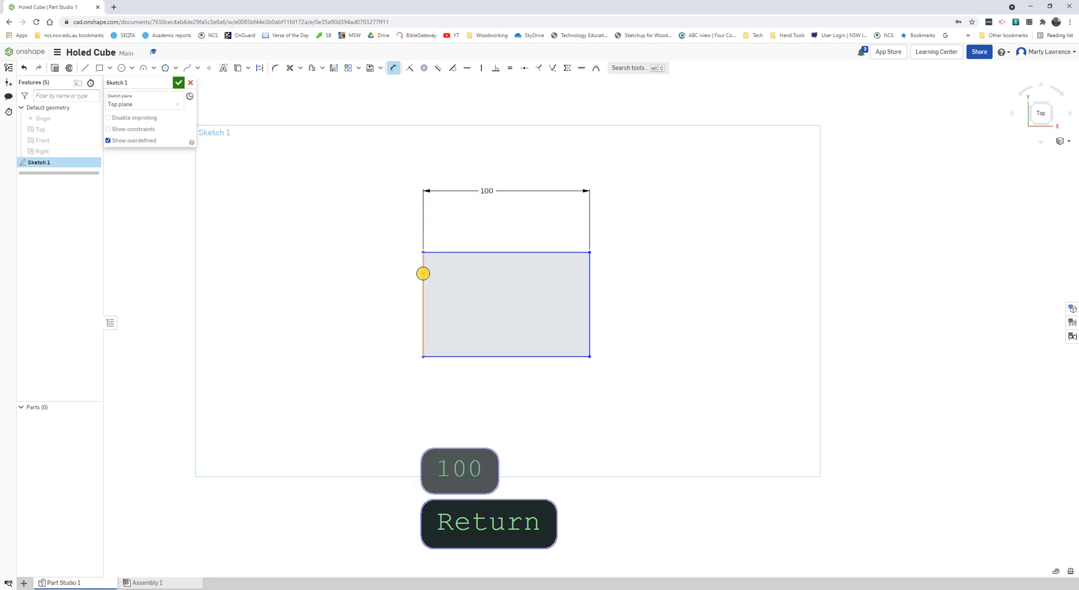
{"action": "left_click", "coordinate": [423, 272]}
{"action": "left_click", "coordinate": [335, 274]}
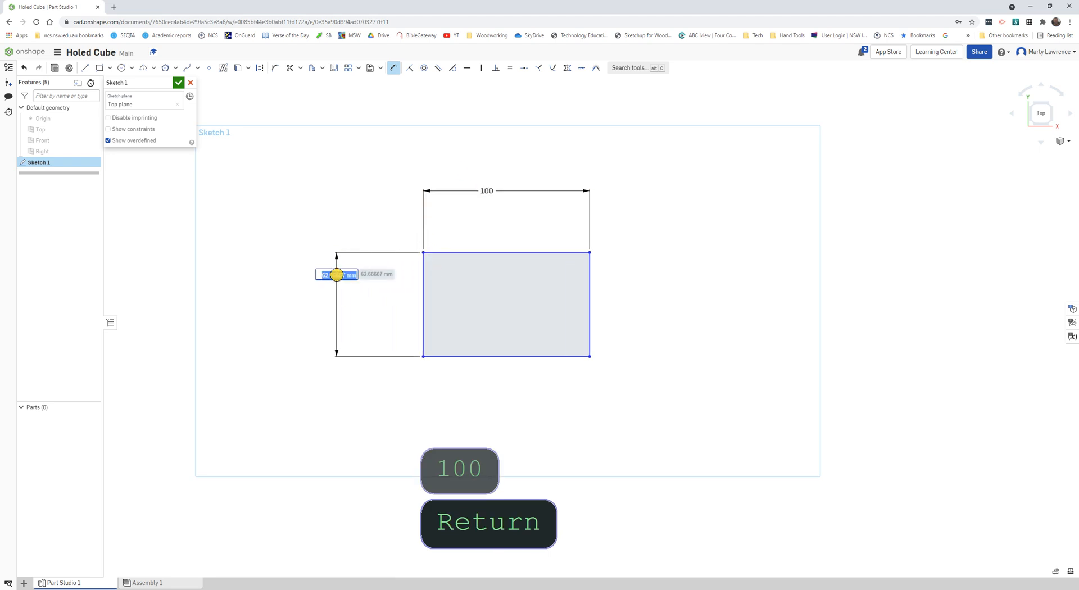
{"action": "type", "text": "100"}
{"action": "key", "text": "Return"}
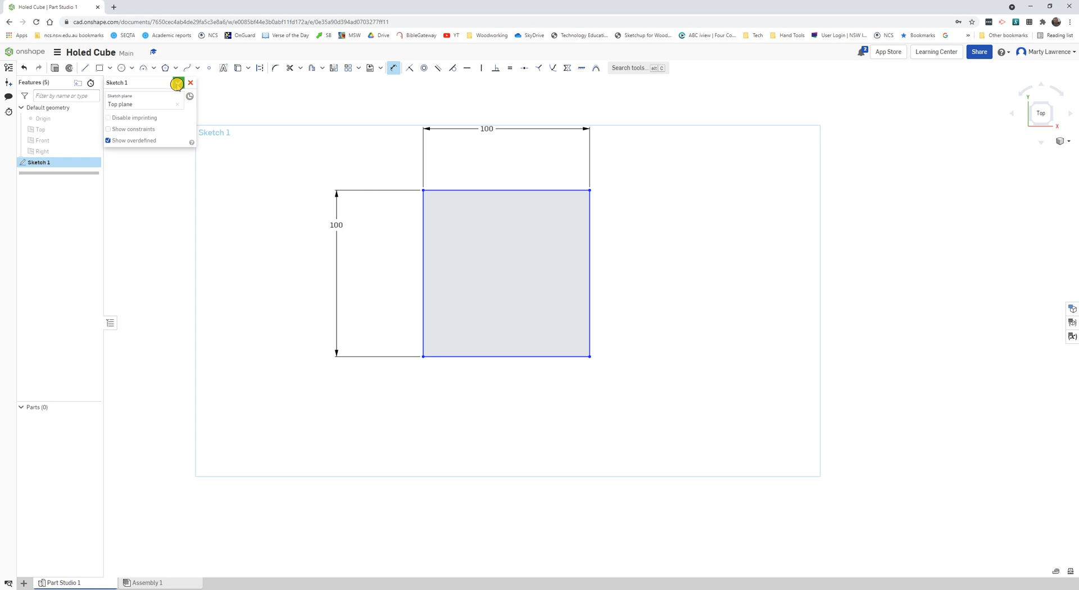
{"action": "left_click", "coordinate": [177, 85]}
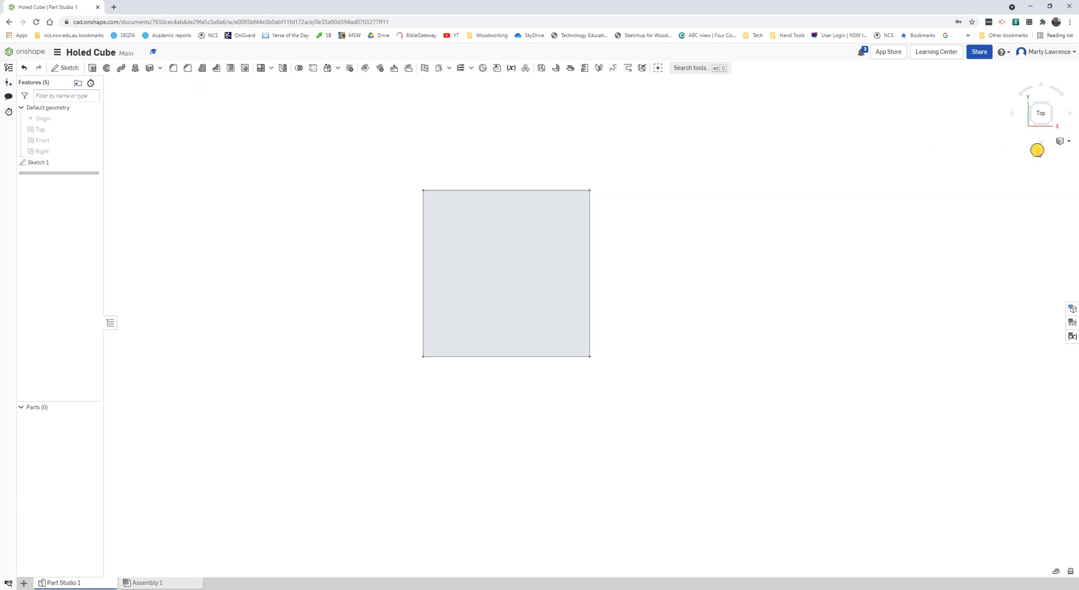
Extrude the square sketch region upward as a new solid with a blind depth of 100 mm
{"action": "left_click", "coordinate": [1061, 141]}
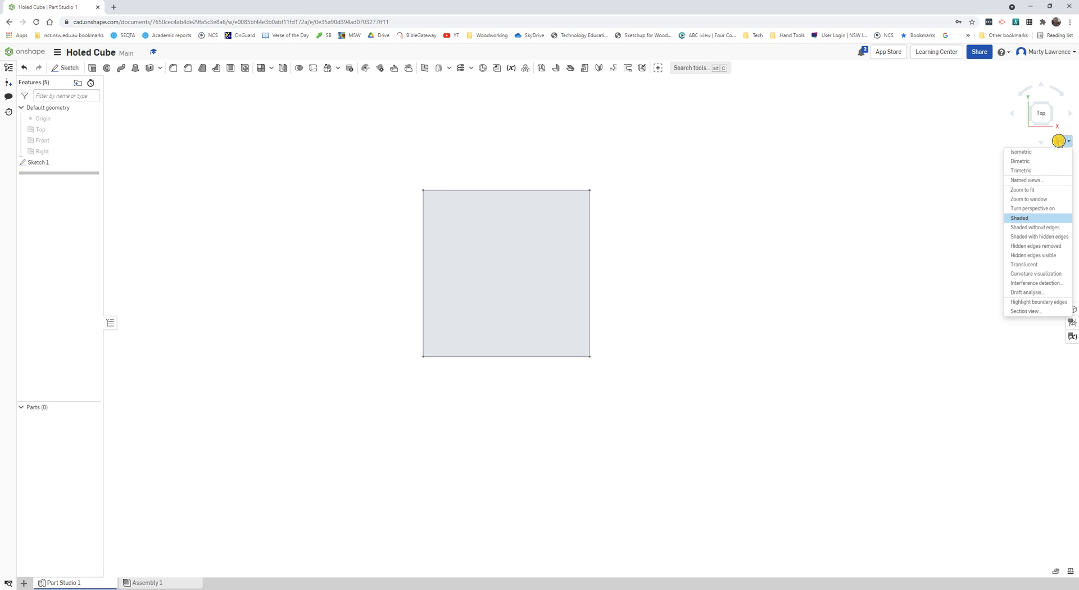
{"action": "left_click", "coordinate": [1026, 169]}
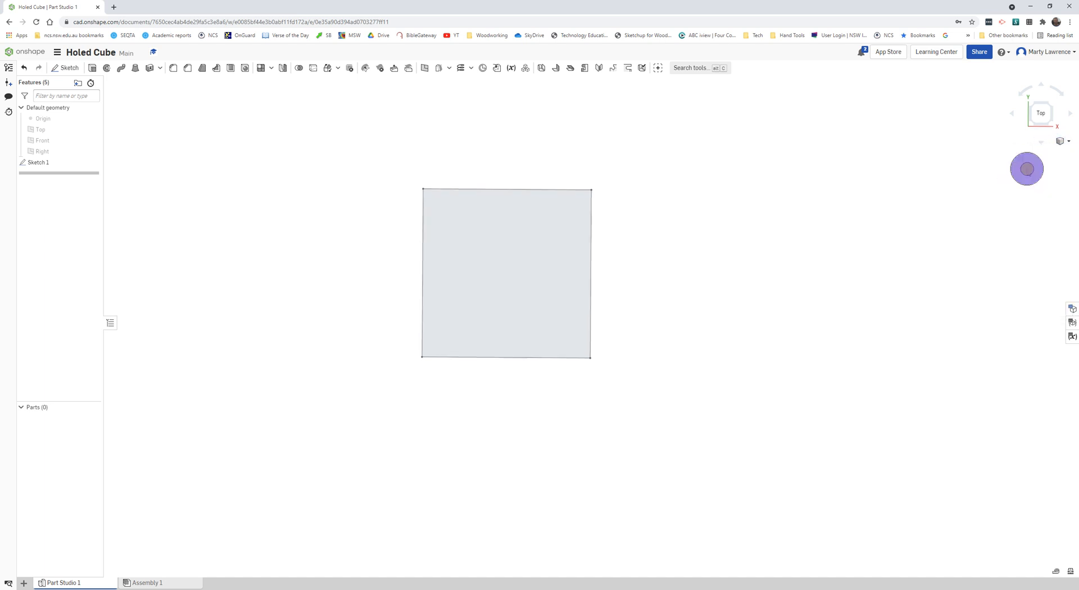
{"action": "scroll", "coordinate": [845, 264], "scroll_direction": "down", "scroll_amount": 5}
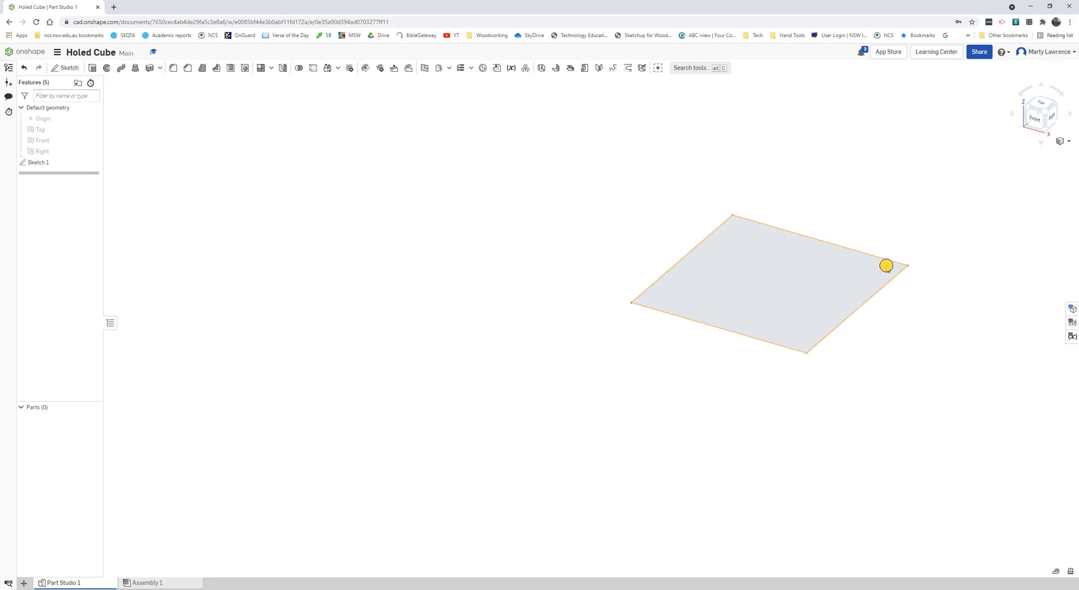
{"action": "middle_click_drag", "start_coordinate": [886, 265], "coordinate": [689, 284]}
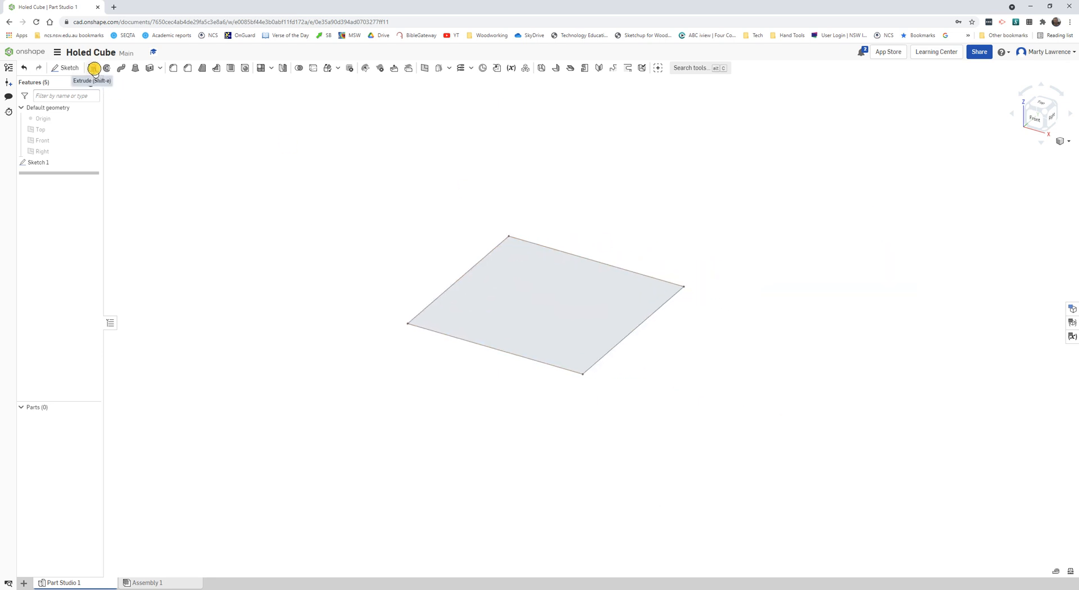
{"action": "left_click", "coordinate": [93, 68]}
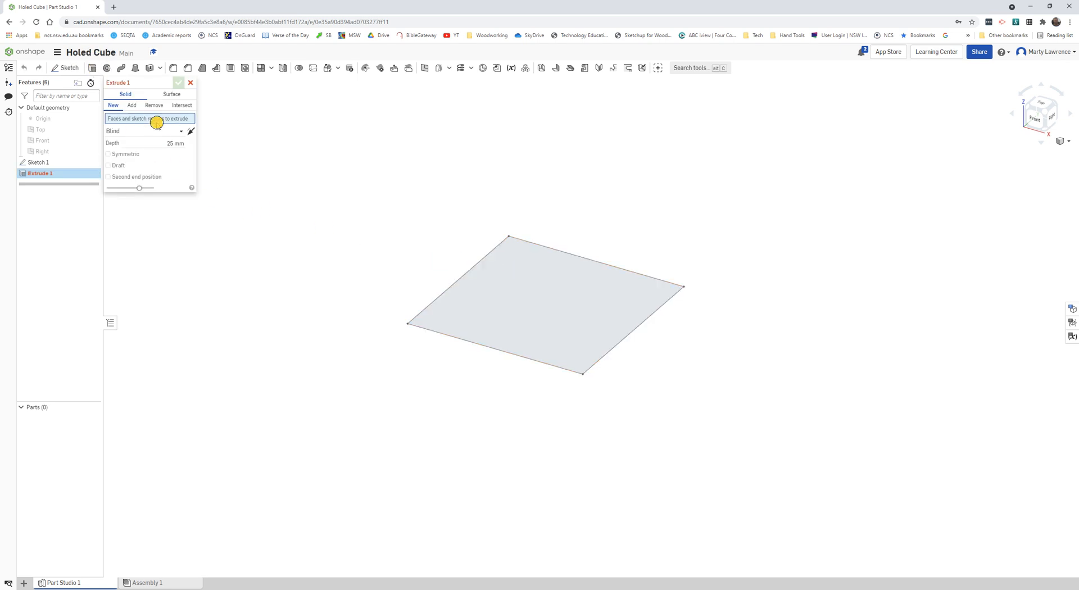
{"action": "left_click", "coordinate": [546, 301]}
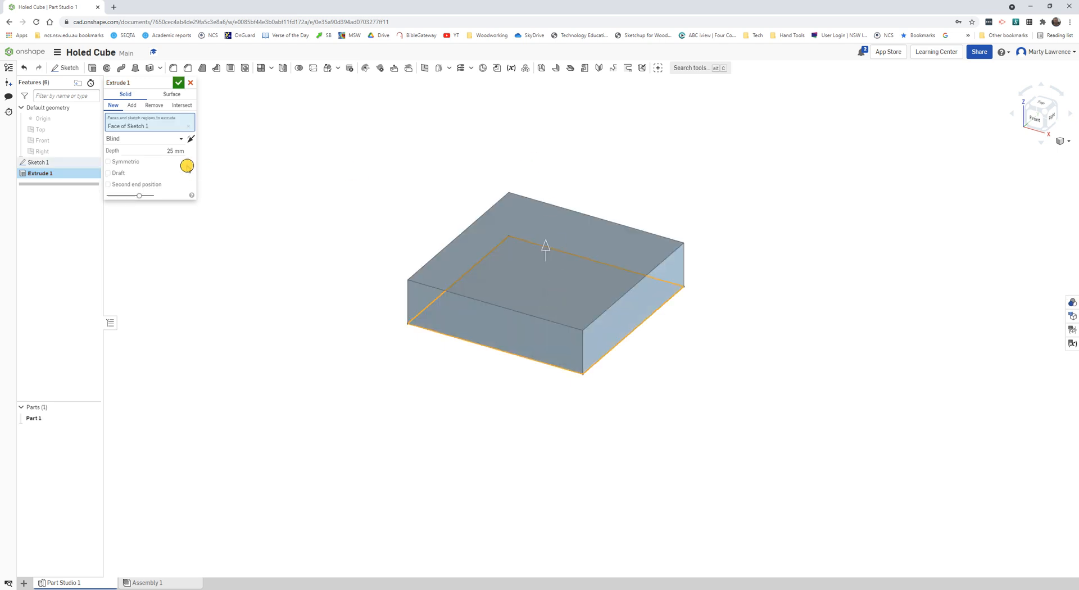
{"action": "left_click", "coordinate": [171, 151]}
{"action": "type", "text": "100"}
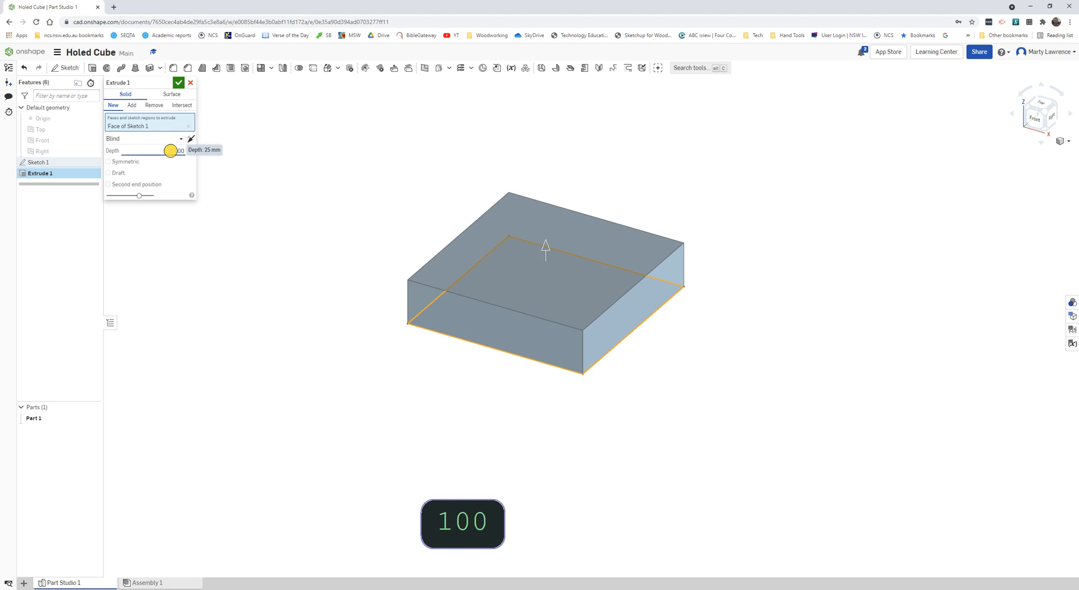
{"action": "key", "text": "Return"}
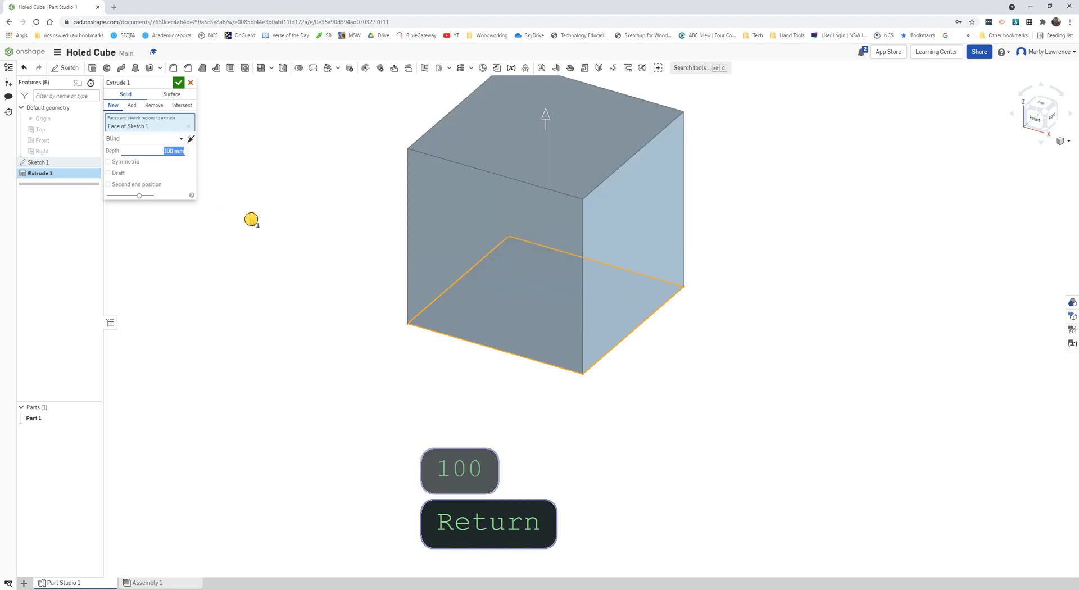
{"action": "middle_click_drag", "start_coordinate": [311, 247], "coordinate": [270, 297]}
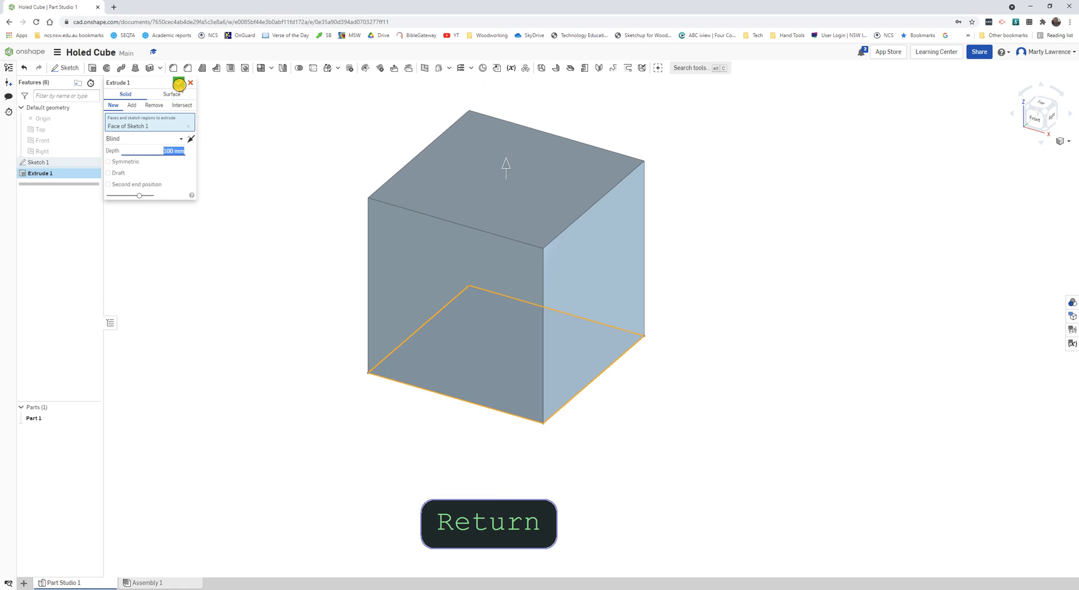
{"action": "left_click", "coordinate": [178, 84]}
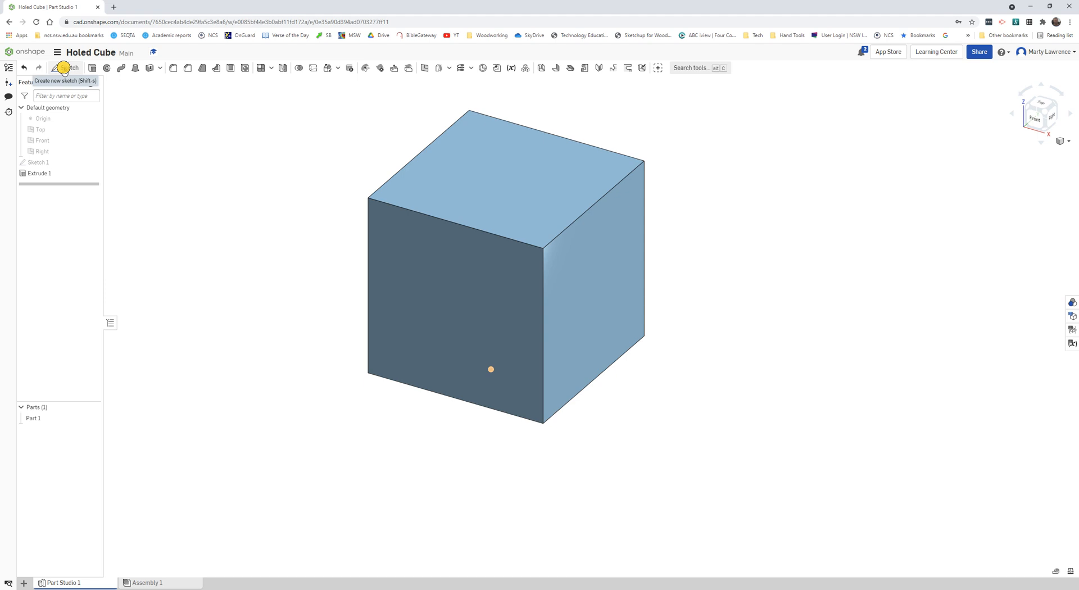
Start a new sketch on the cube's front face and view it normal to the sketch plane
{"action": "left_click", "coordinate": [63, 67]}
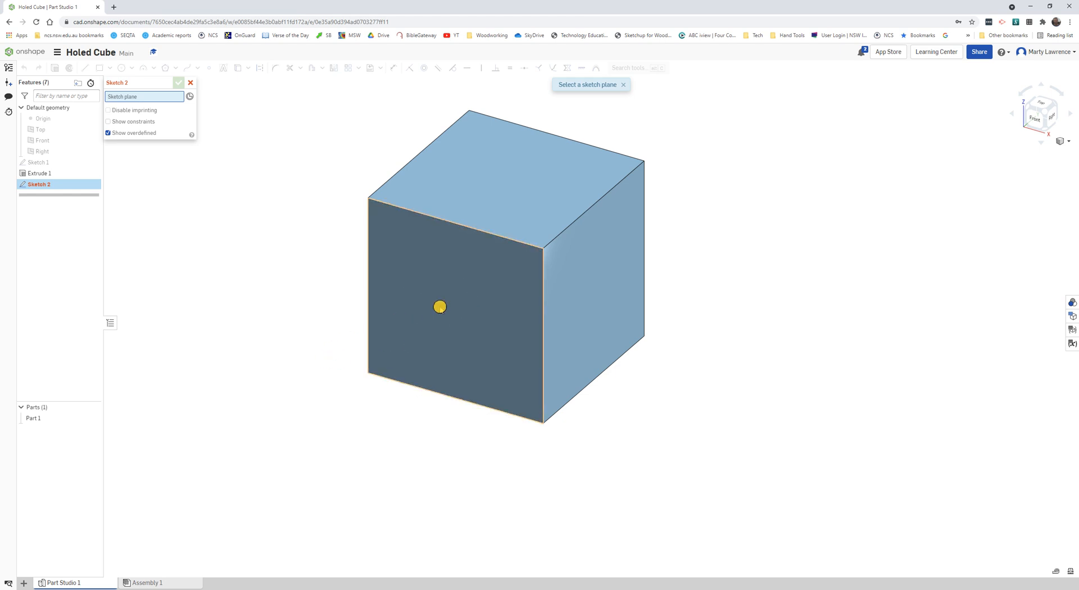
{"action": "left_click", "coordinate": [440, 307]}
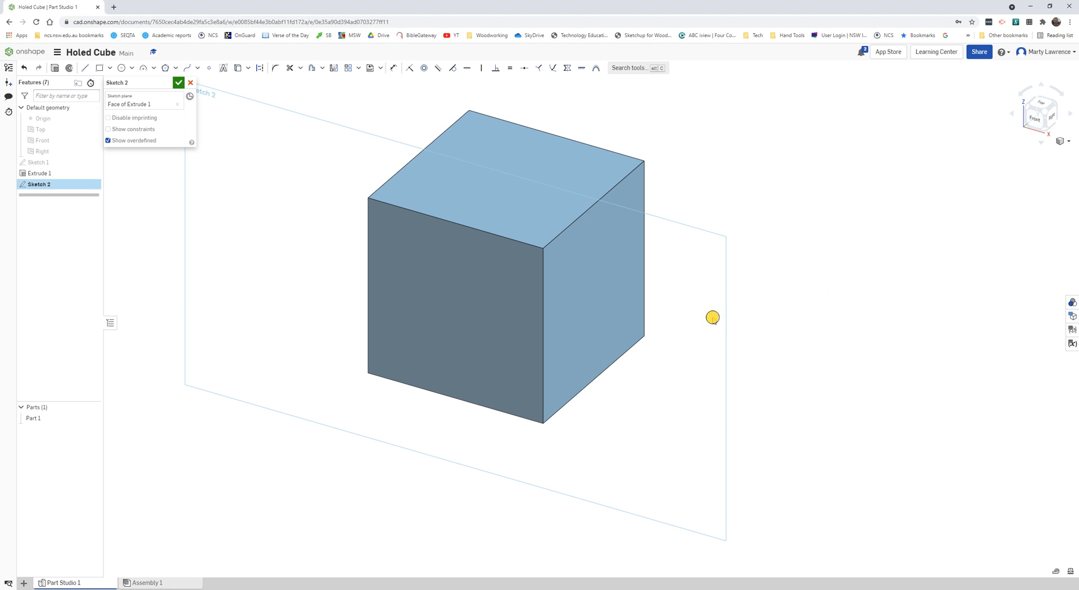
{"action": "right_click", "coordinate": [713, 317]}
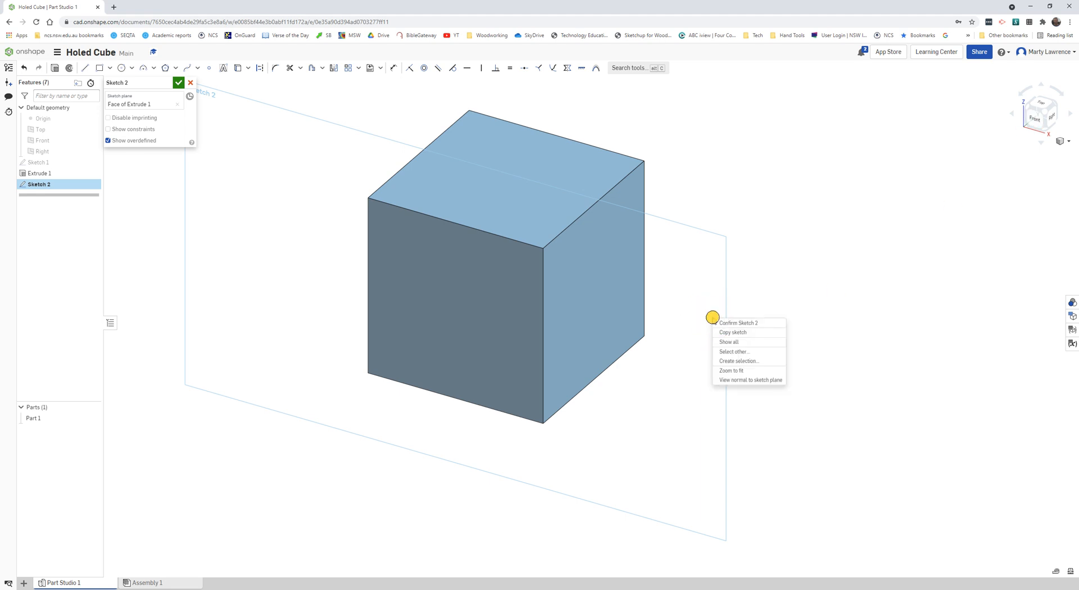
{"action": "left_click", "coordinate": [737, 380]}
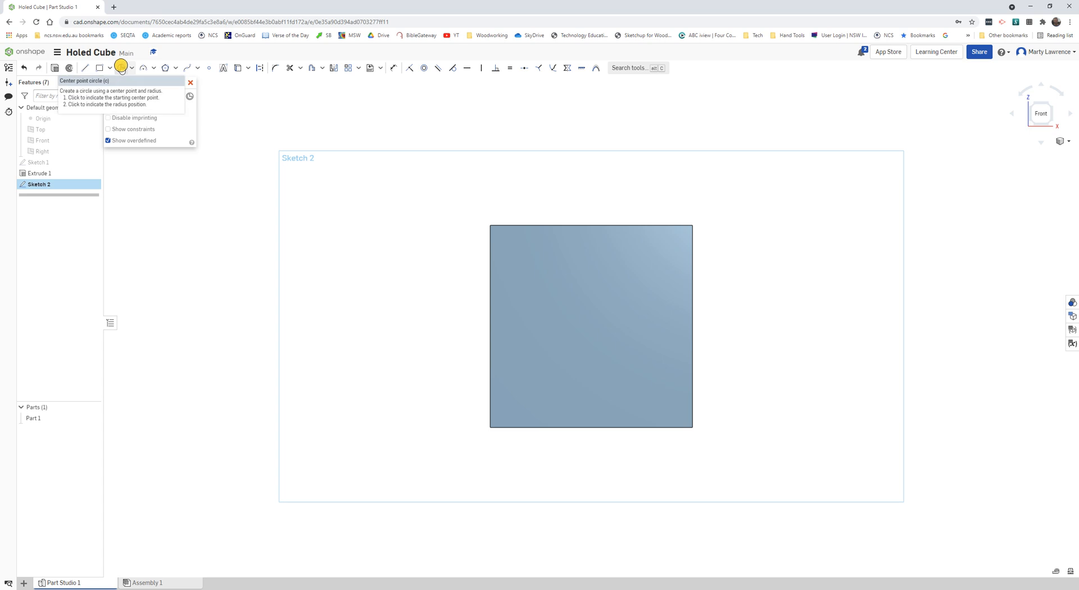
Draw a center point circle about 85 mm in diameter, centred on the cube's front face by aligning with its edge midpoints
{"action": "left_click", "coordinate": [121, 67]}
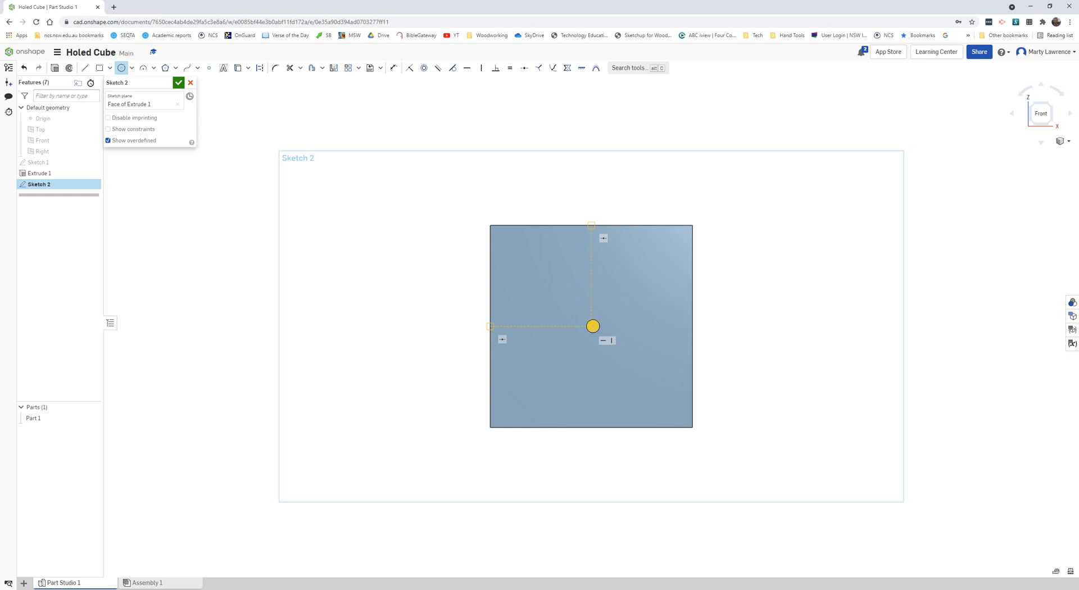
{"action": "left_click", "coordinate": [593, 325]}
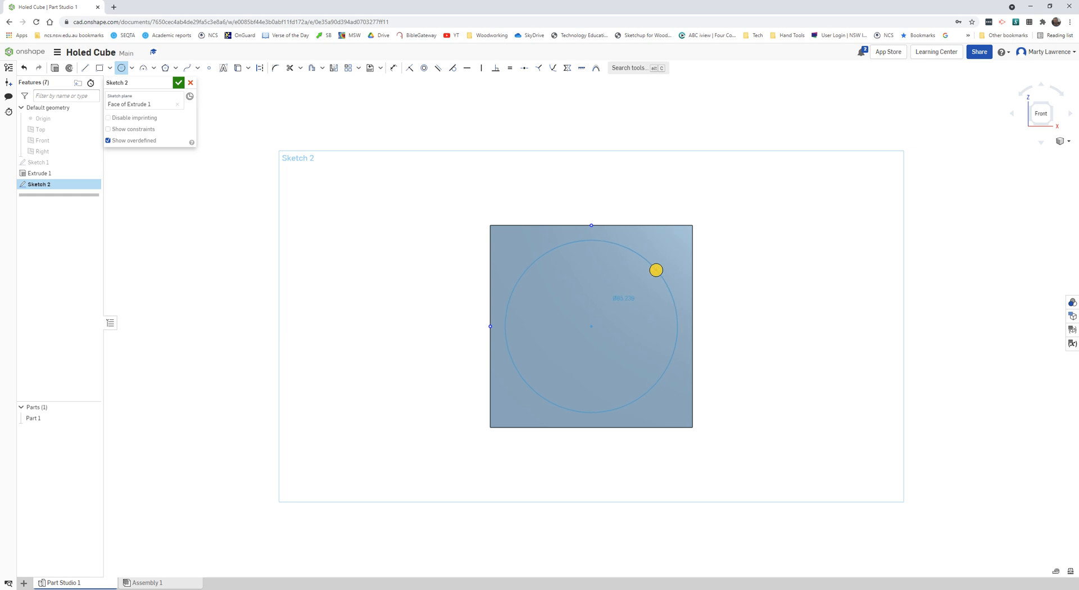
{"action": "left_click", "coordinate": [655, 270]}
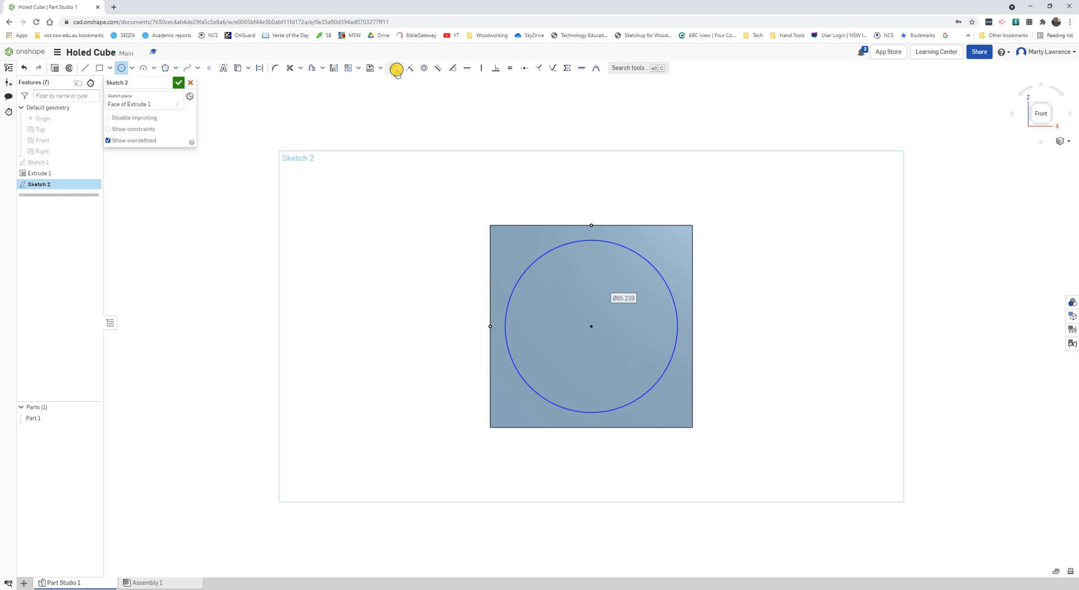
Dimension the front-face circle to a diameter of 85 mm and finish the sketch
{"action": "left_click", "coordinate": [394, 68]}
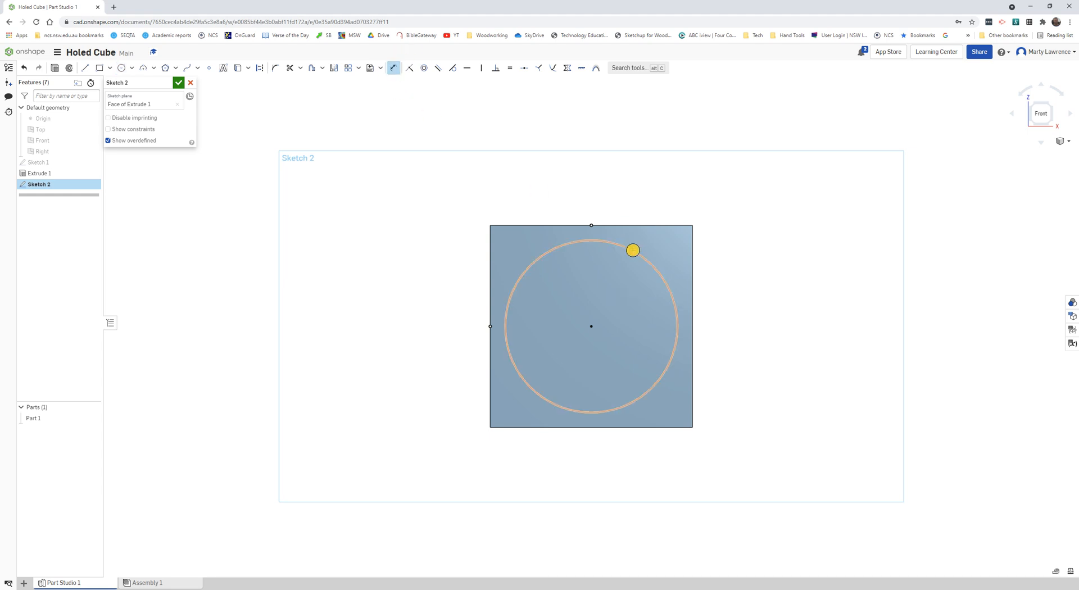
{"action": "left_click", "coordinate": [634, 250]}
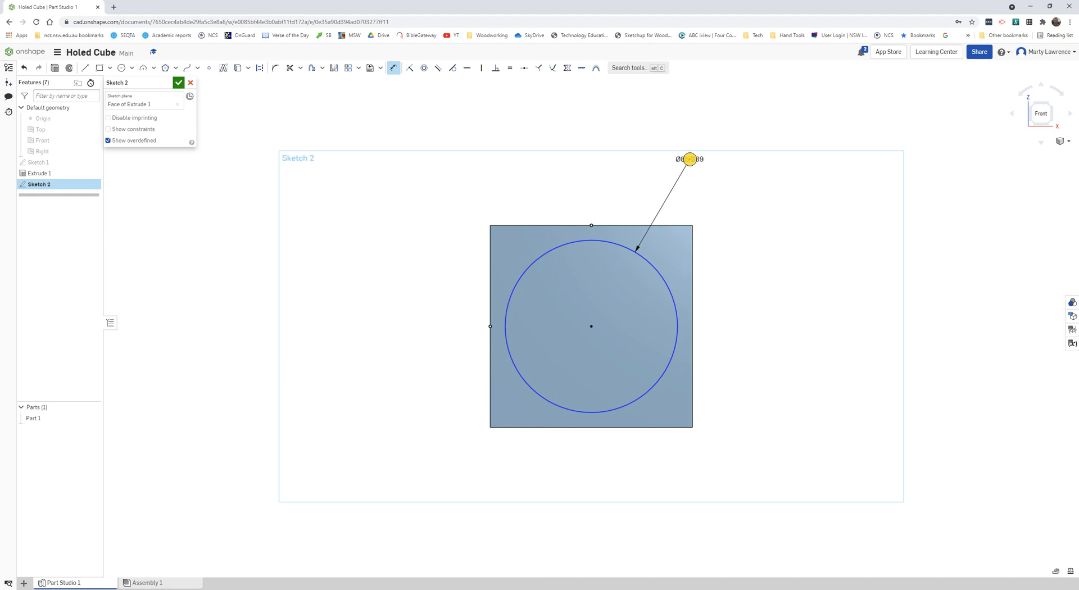
{"action": "left_click", "coordinate": [689, 159]}
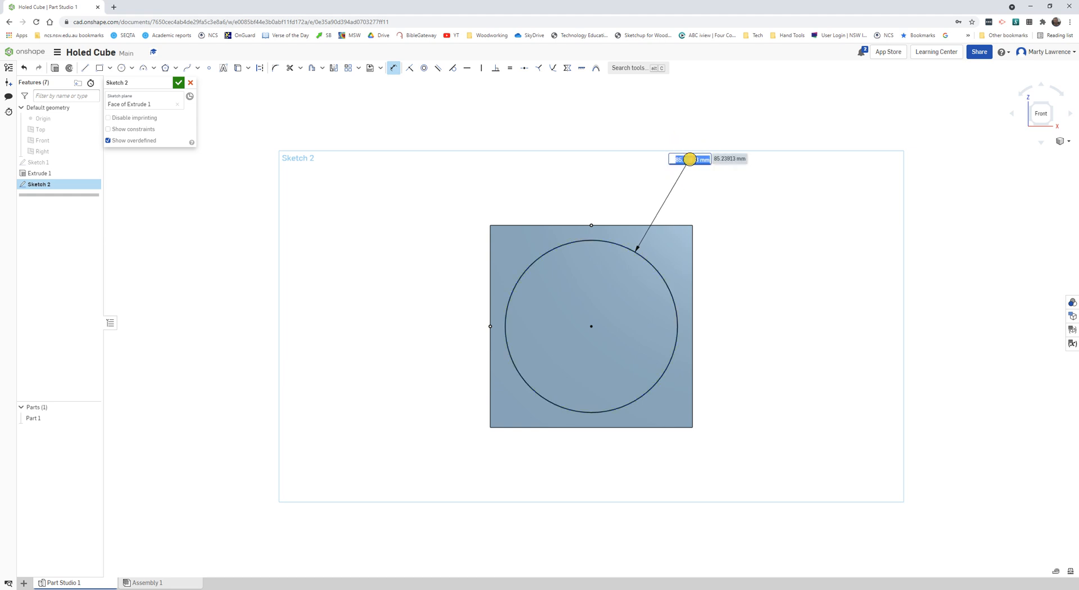
{"action": "type", "text": "85"}
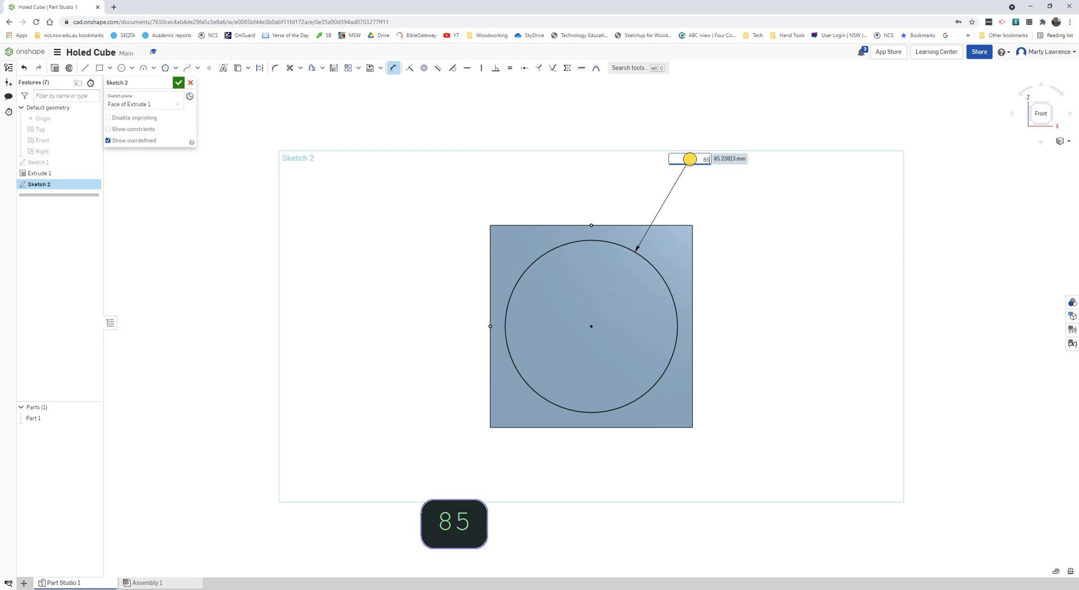
{"action": "key", "text": "Return"}
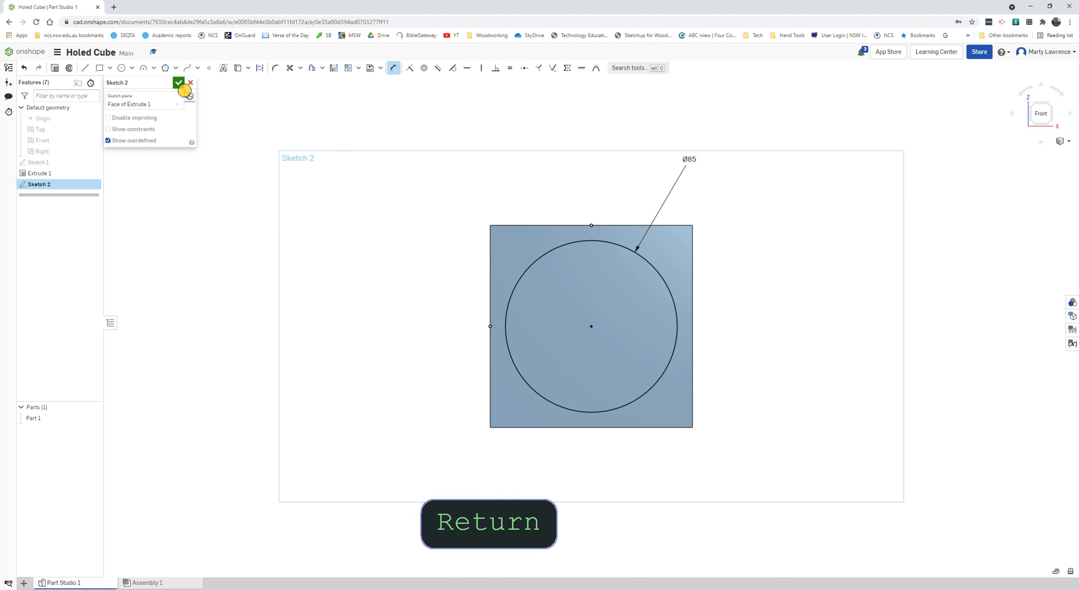
{"action": "left_click", "coordinate": [178, 83]}
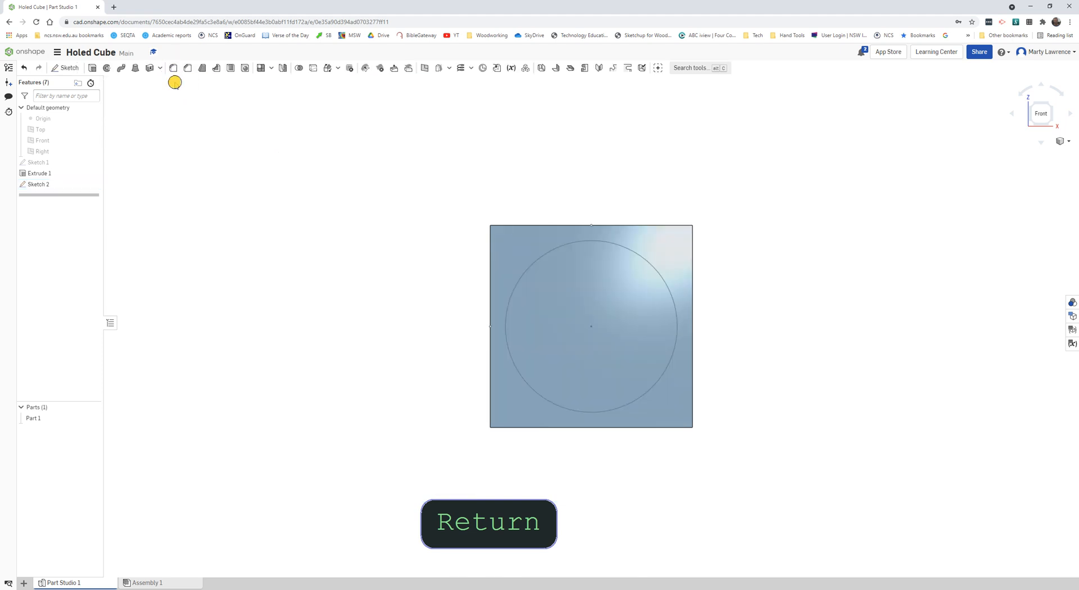
Extrude the front-face circle region as a Remove cut with the end type Through all
{"action": "left_click", "coordinate": [1068, 141]}
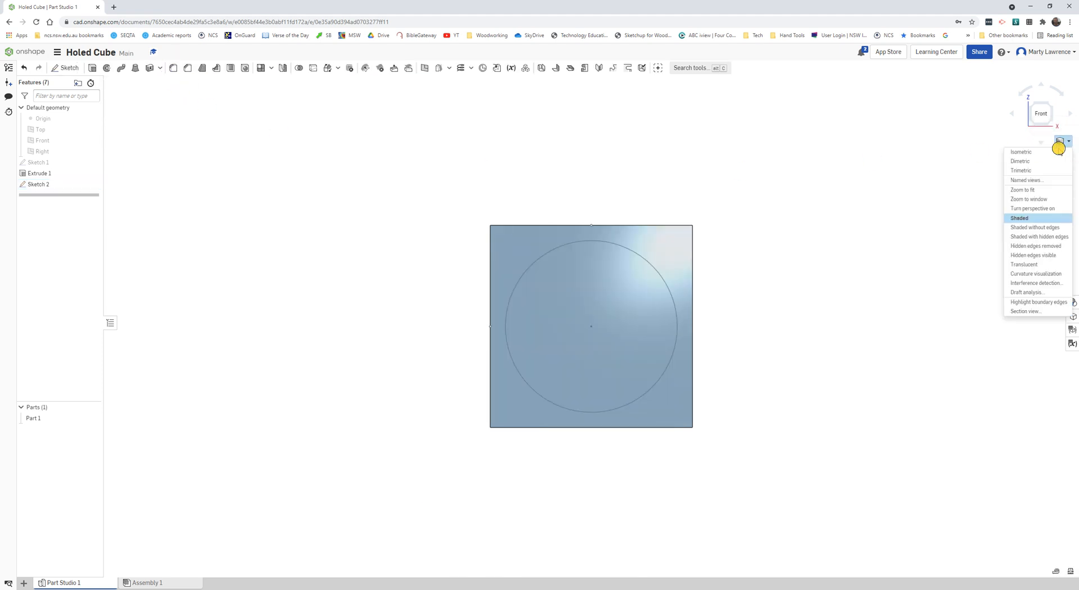
{"action": "left_click", "coordinate": [1032, 167]}
{"action": "scroll", "coordinate": [873, 252], "scroll_direction": "down", "scroll_amount": 3}
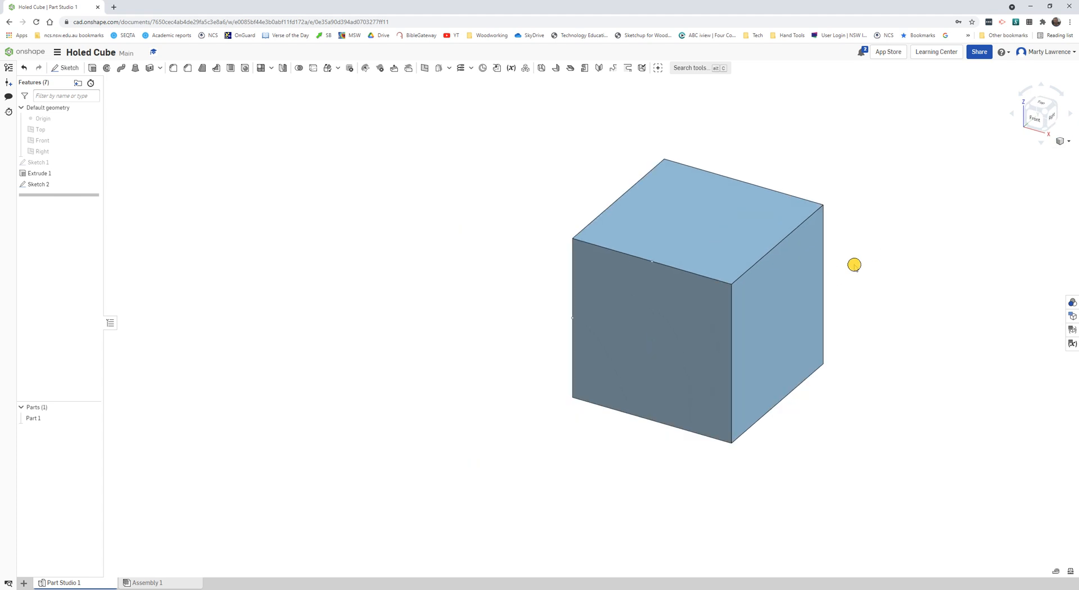
{"action": "middle_click_drag", "start_coordinate": [852, 263], "coordinate": [710, 268]}
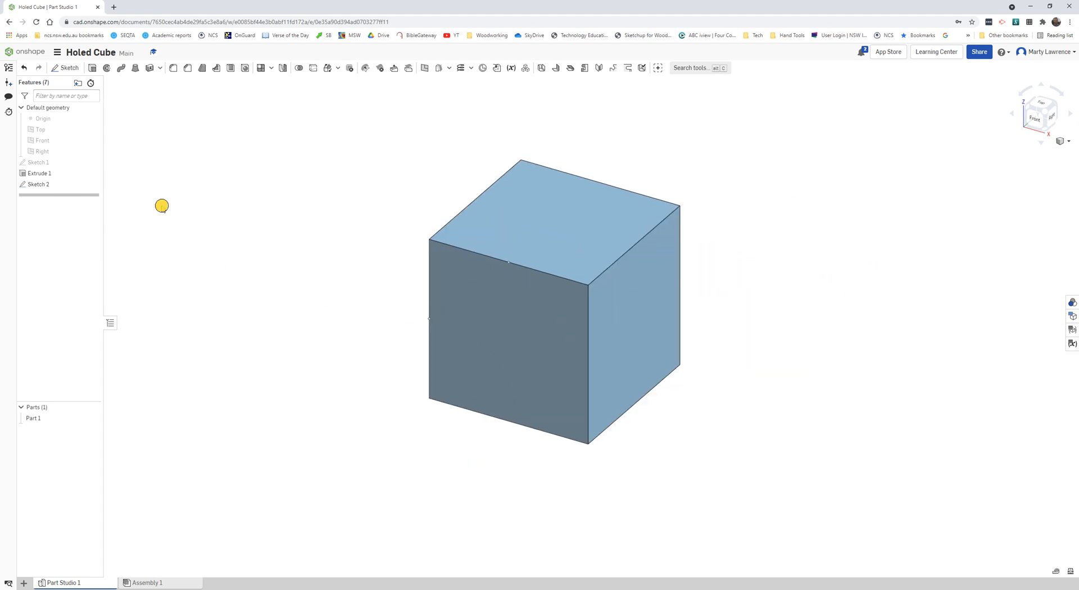
{"action": "left_click", "coordinate": [93, 69]}
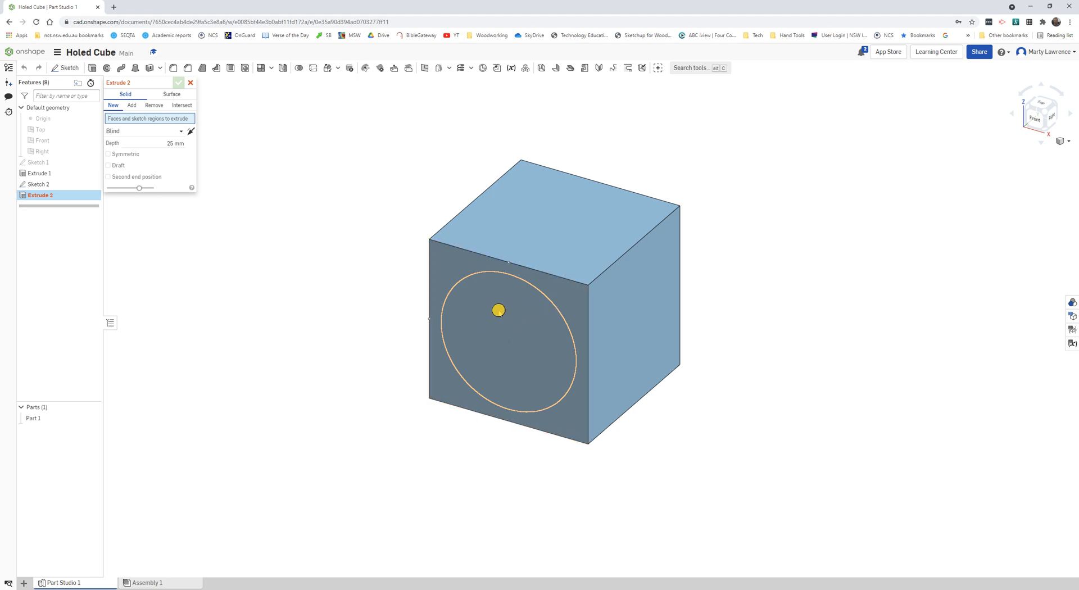
{"action": "left_click", "coordinate": [498, 310]}
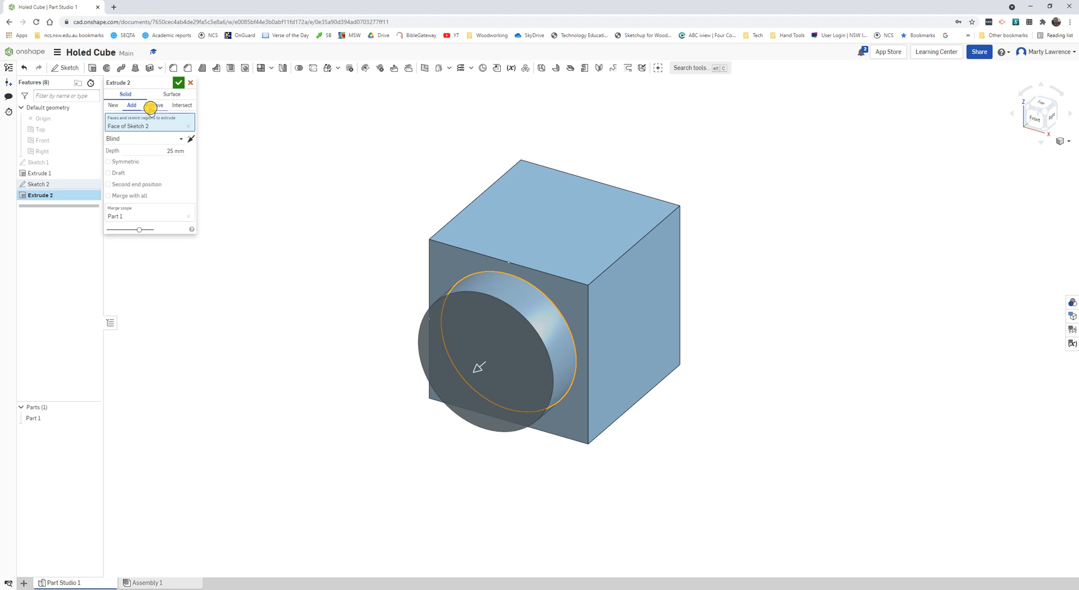
{"action": "left_click", "coordinate": [151, 107]}
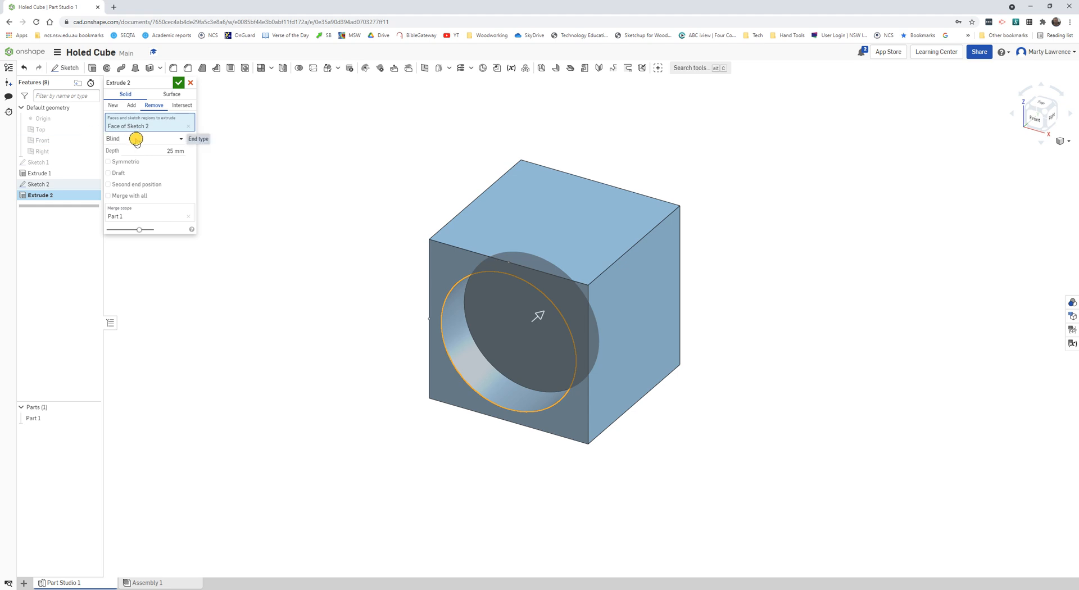
{"action": "left_click", "coordinate": [170, 138]}
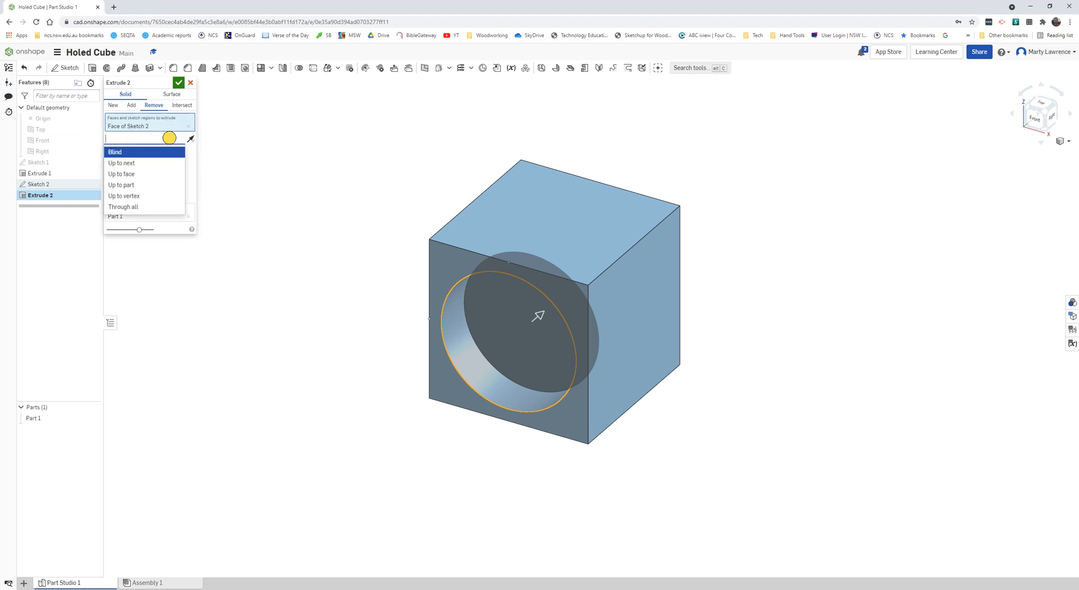
{"action": "left_click", "coordinate": [133, 206]}
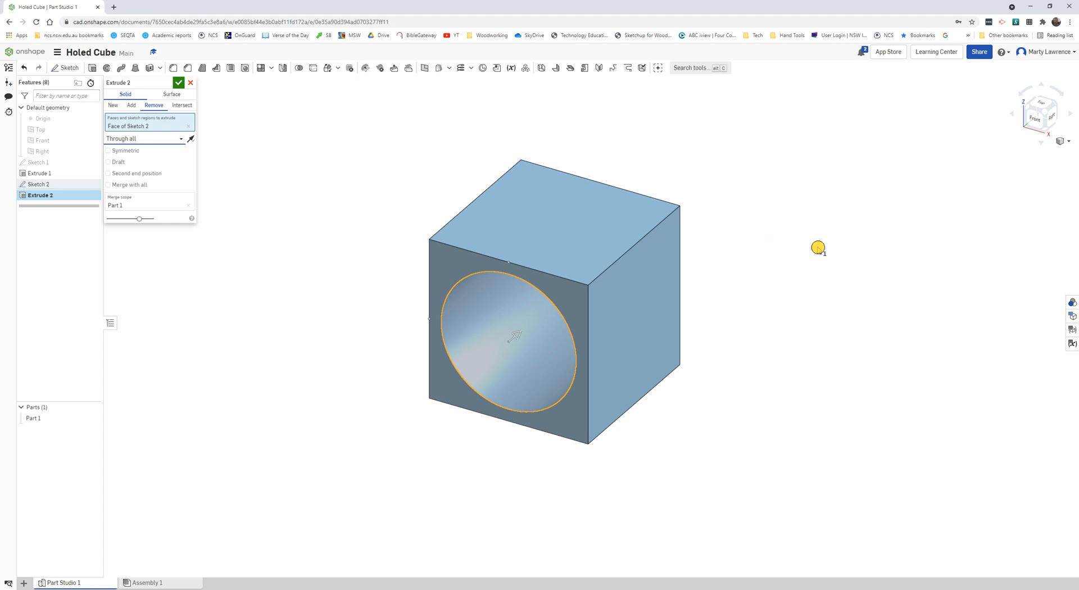
{"action": "mouse_move", "coordinate": [836, 250]}
{"action": "right_mouse_down"}
{"action": "mouse_move", "coordinate": [803, 259]}
{"action": "mouse_move", "coordinate": [705, 229]}
{"action": "mouse_move", "coordinate": [753, 244]}
{"action": "mouse_move", "coordinate": [807, 227]}
{"action": "mouse_move", "coordinate": [836, 241]}
{"action": "mouse_move", "coordinate": [848, 229]}
{"action": "mouse_move", "coordinate": [842, 241]}
{"action": "right_mouse_up"}
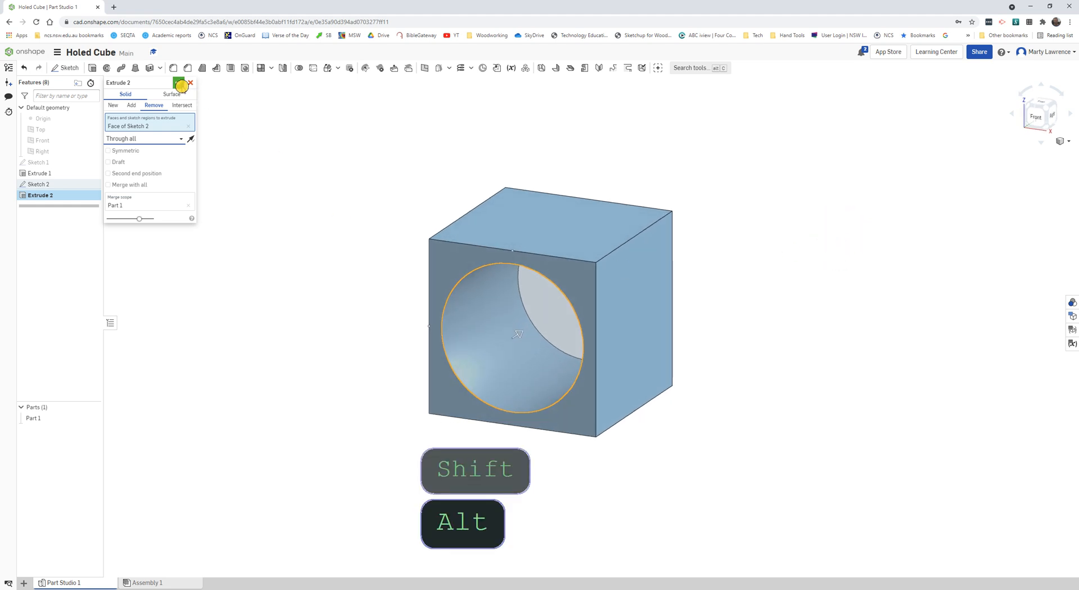
{"action": "left_click", "coordinate": [179, 85]}
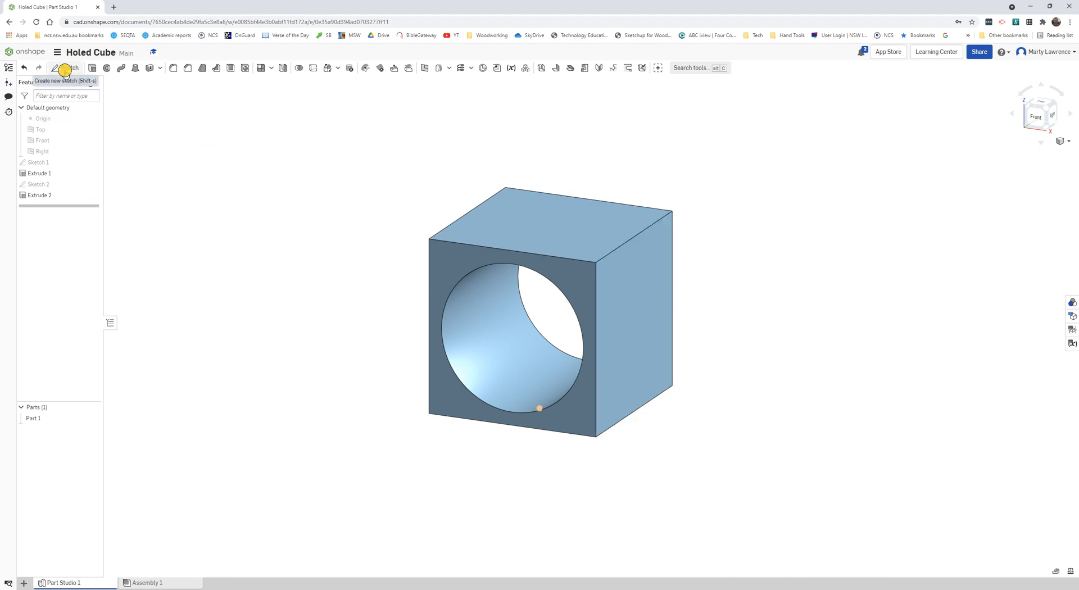
Start a new sketch on the cube's top face and view it normal to the sketch plane
{"action": "left_click", "coordinate": [66, 68]}
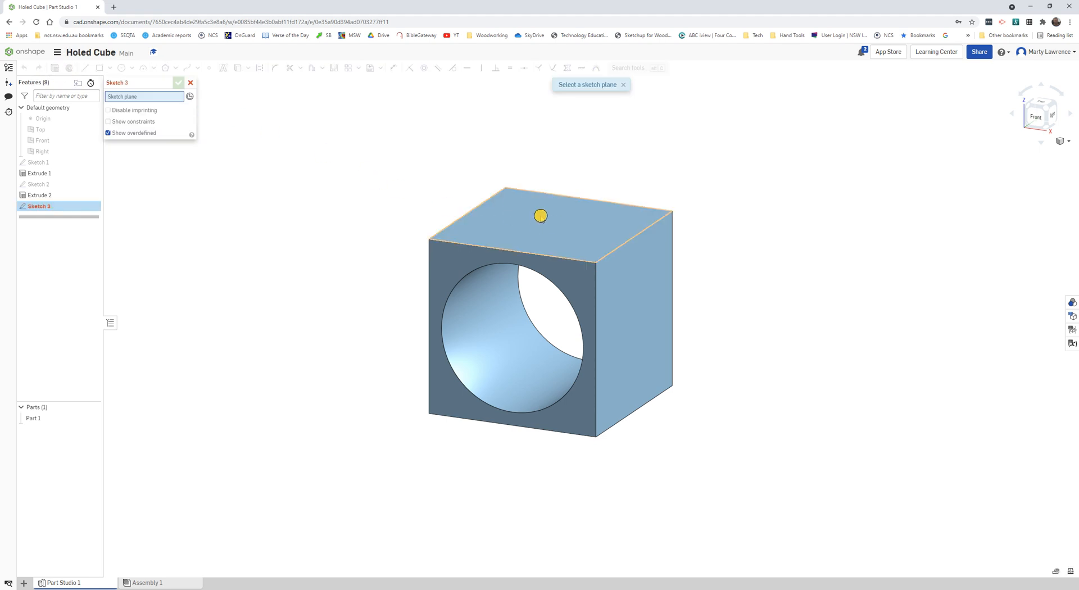
{"action": "left_click", "coordinate": [553, 217]}
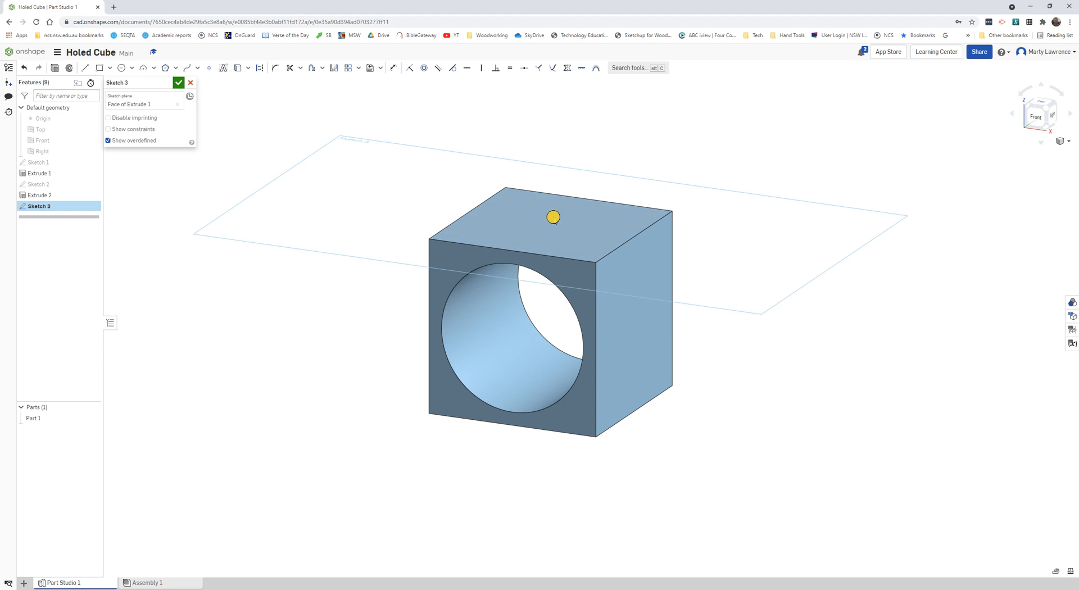
{"action": "right_click", "coordinate": [736, 221]}
{"action": "left_click", "coordinate": [762, 282]}
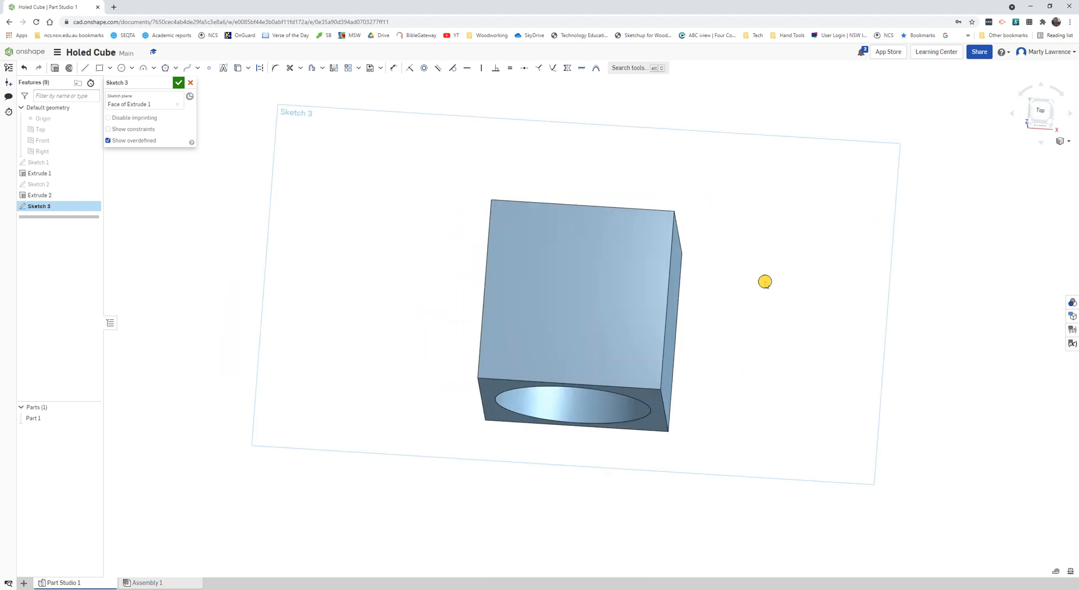
Draw a center point circle about 52 mm in diameter, centred on the cube's top face
{"action": "left_click", "coordinate": [122, 68]}
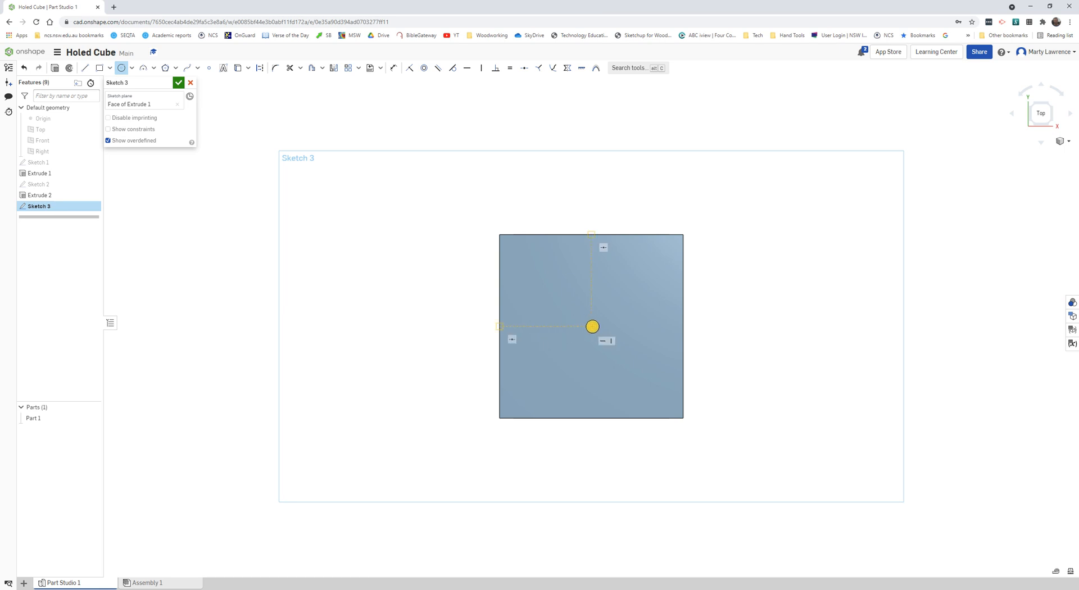
{"action": "left_click", "coordinate": [592, 326]}
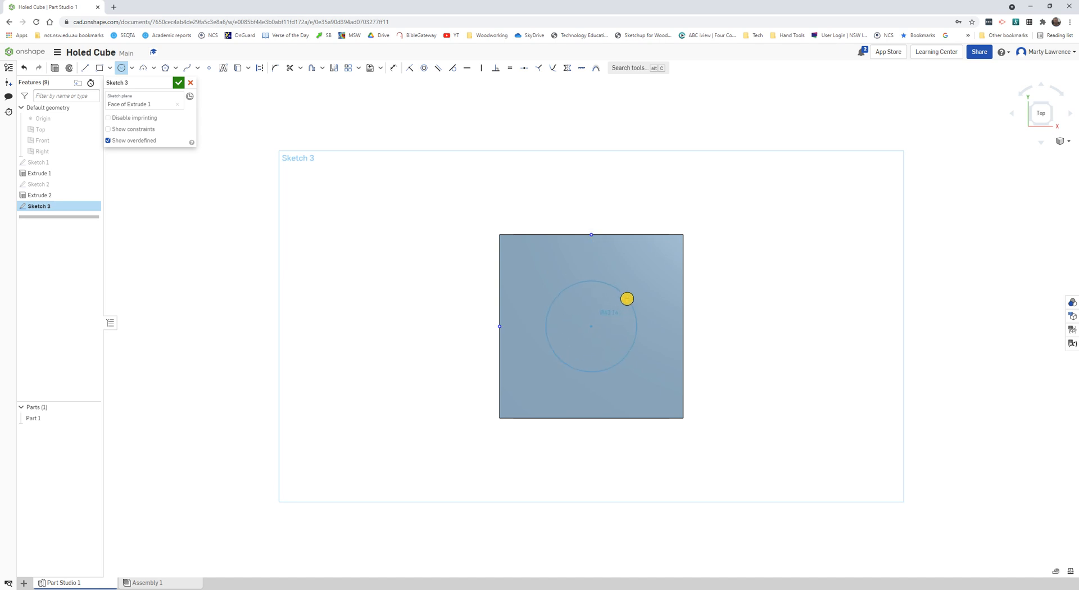
{"action": "left_click", "coordinate": [629, 296]}
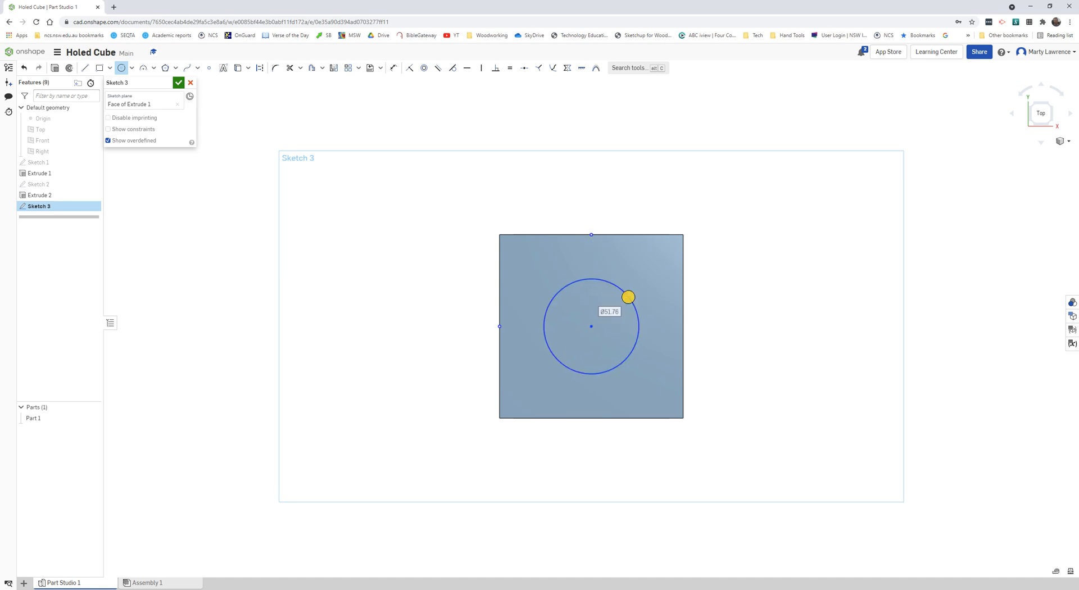
Dimension the top-face circle to a diameter of 85 mm and finish the sketch
{"action": "left_click", "coordinate": [394, 68]}
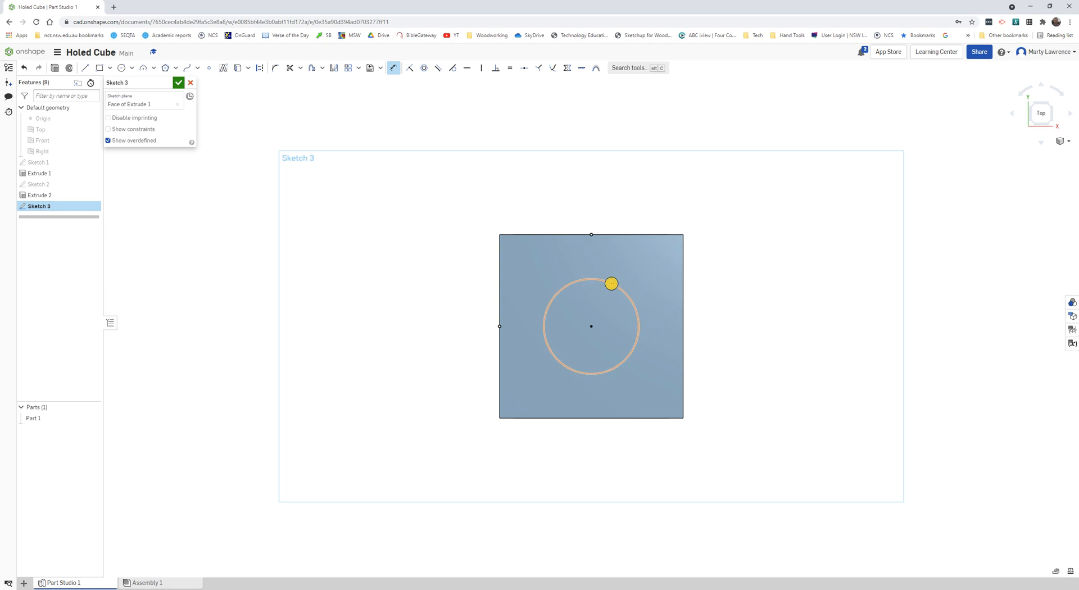
{"action": "left_click", "coordinate": [612, 282]}
{"action": "left_click", "coordinate": [652, 180]}
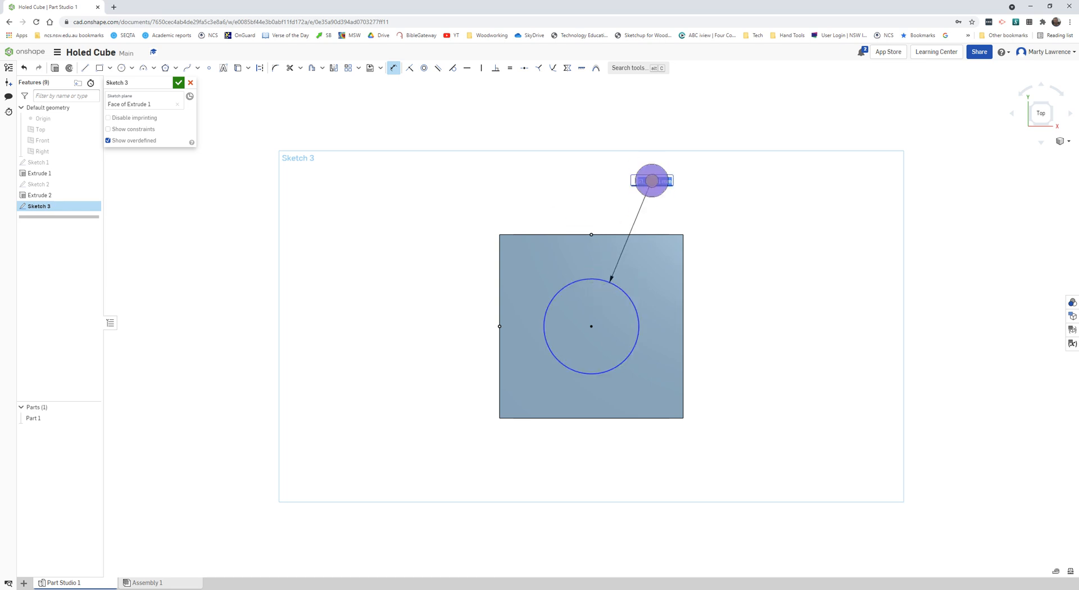
{"action": "type", "text": "85"}
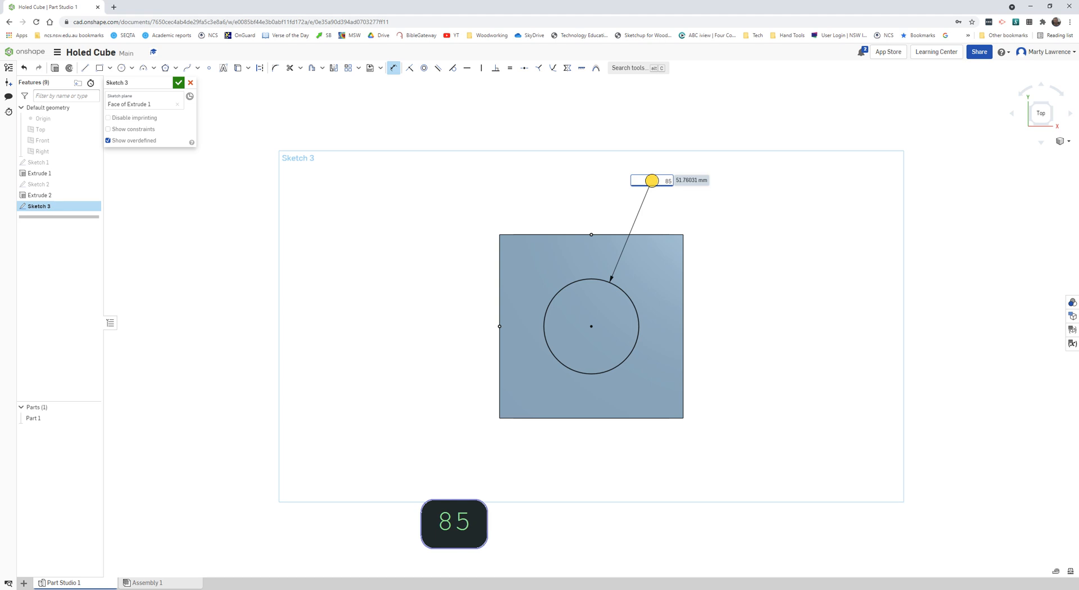
{"action": "key", "text": "Return"}
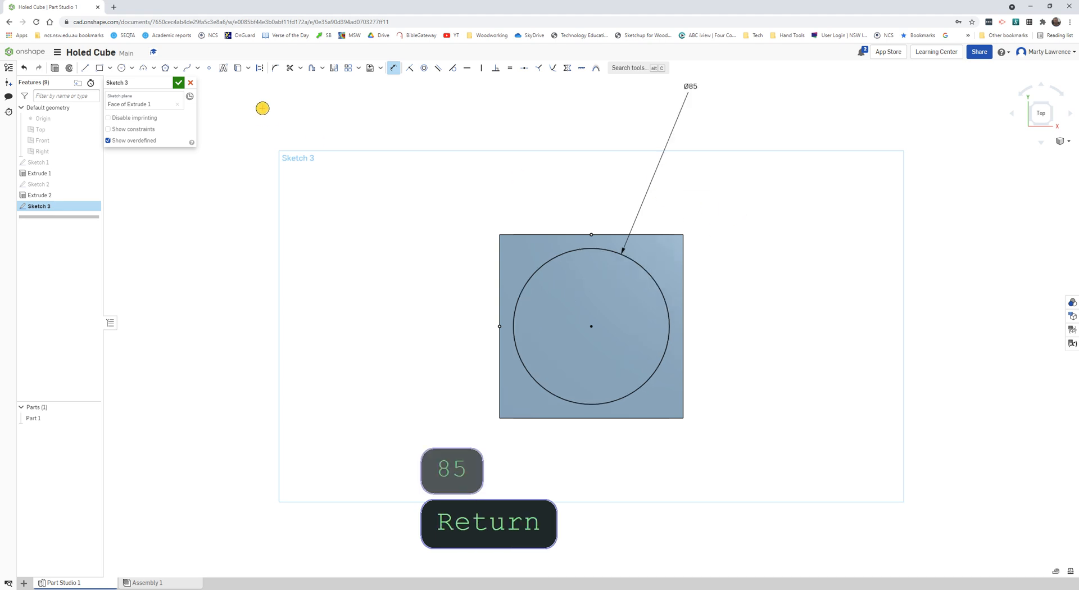
{"action": "left_click", "coordinate": [178, 82]}
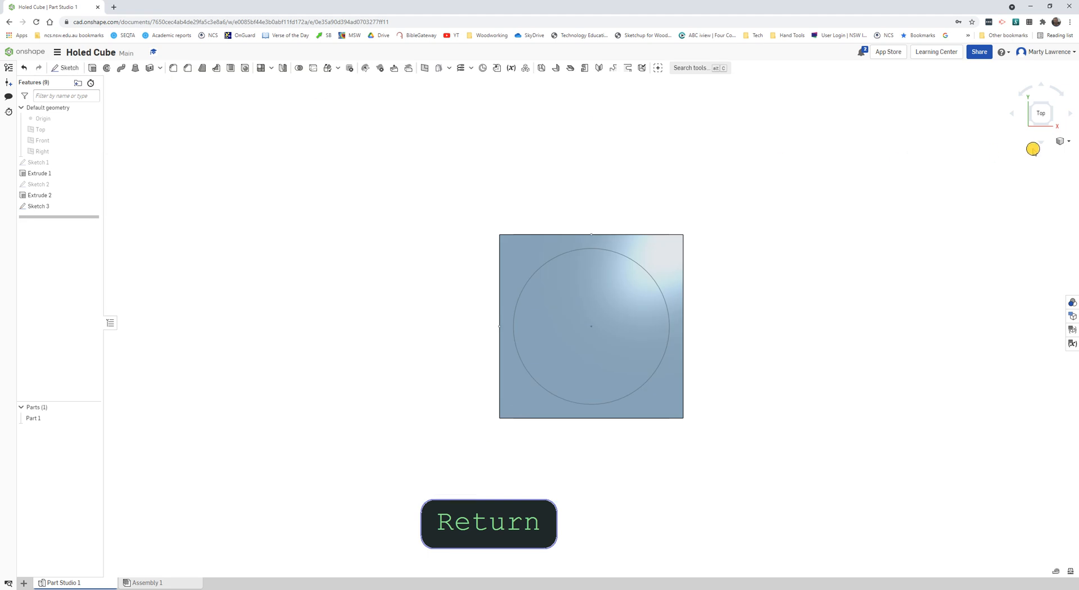
Extrude the top-face circle region as a Remove cut with the end type Through all
{"action": "left_click", "coordinate": [1069, 142]}
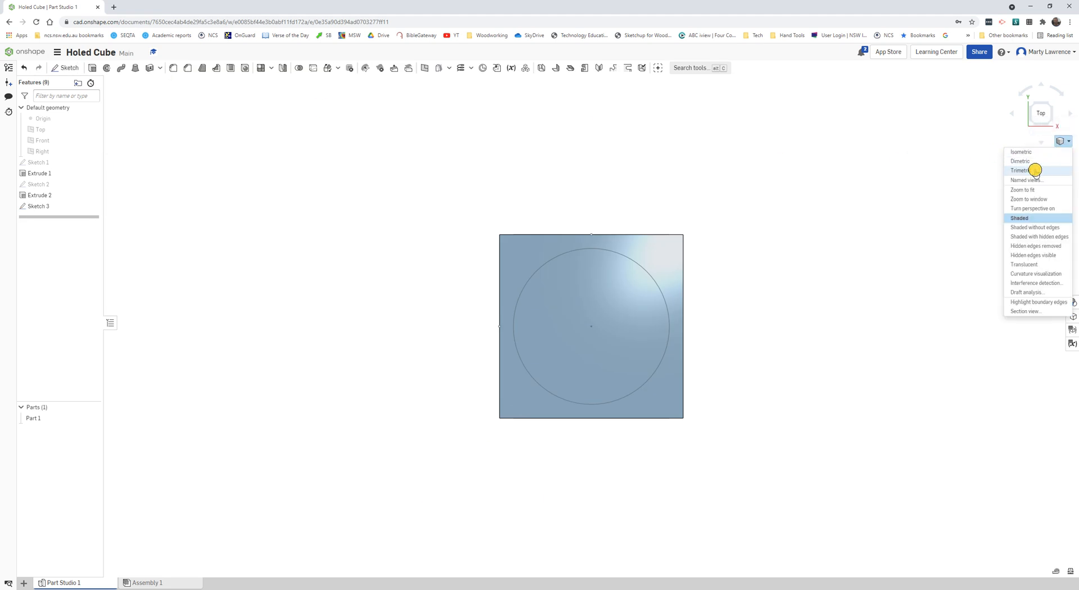
{"action": "left_click", "coordinate": [1034, 169]}
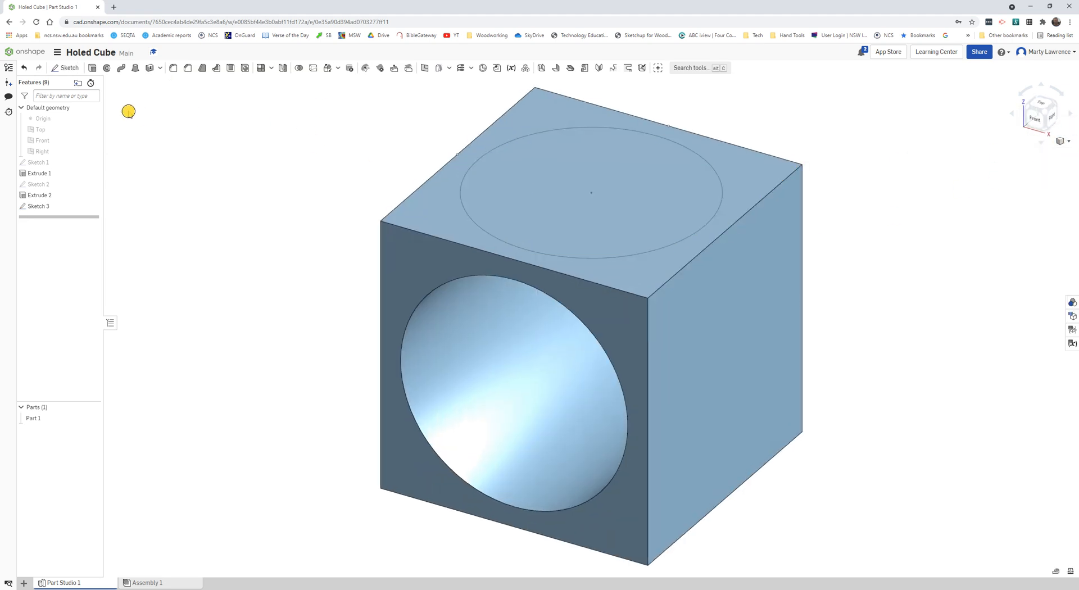
{"action": "left_click", "coordinate": [92, 68]}
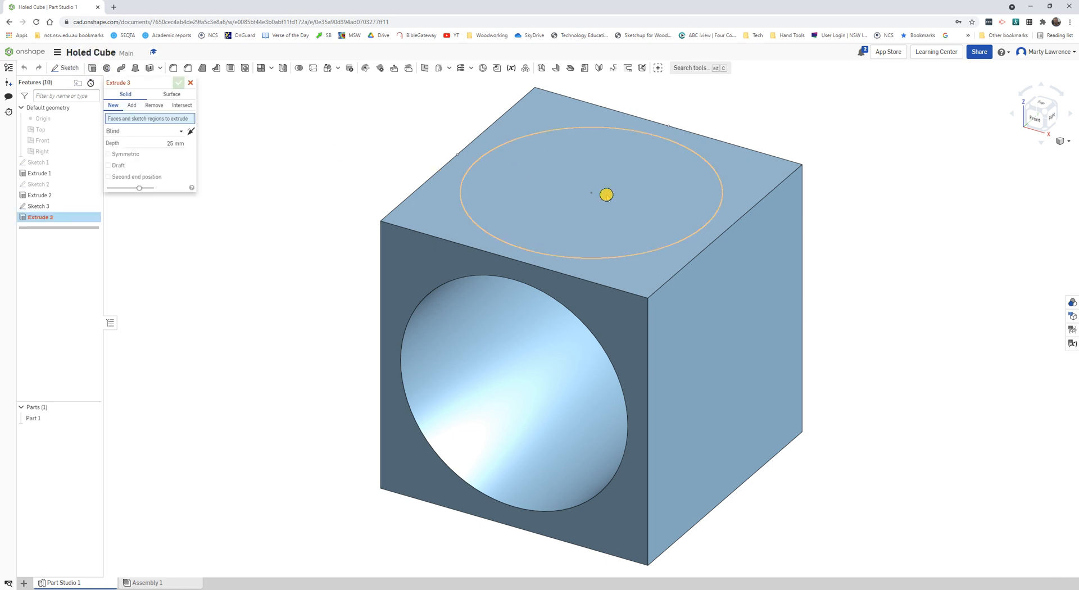
{"action": "left_click", "coordinate": [623, 190]}
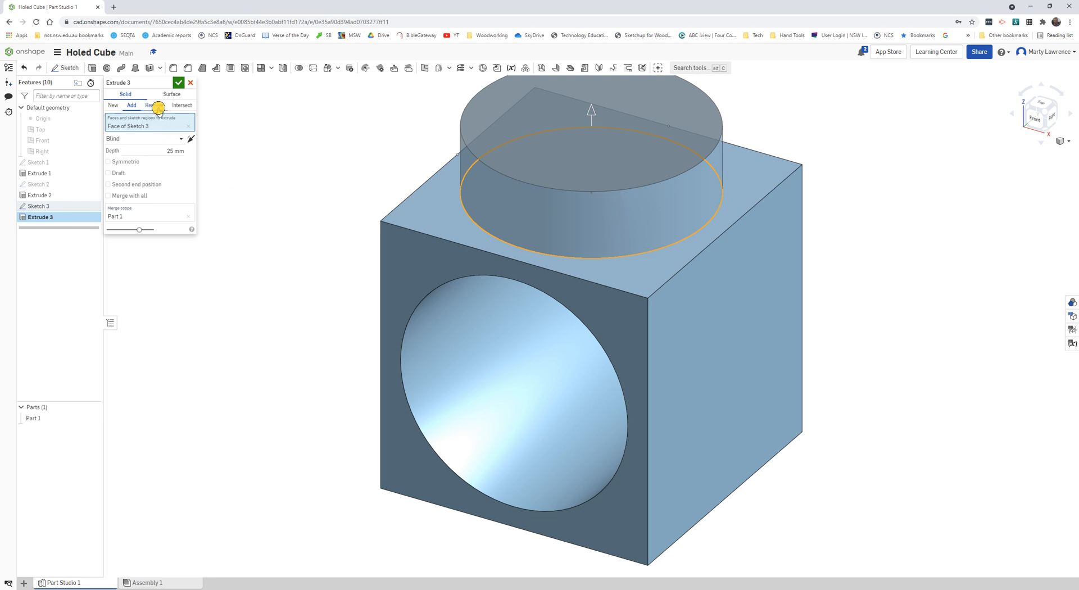
{"action": "left_click", "coordinate": [155, 106]}
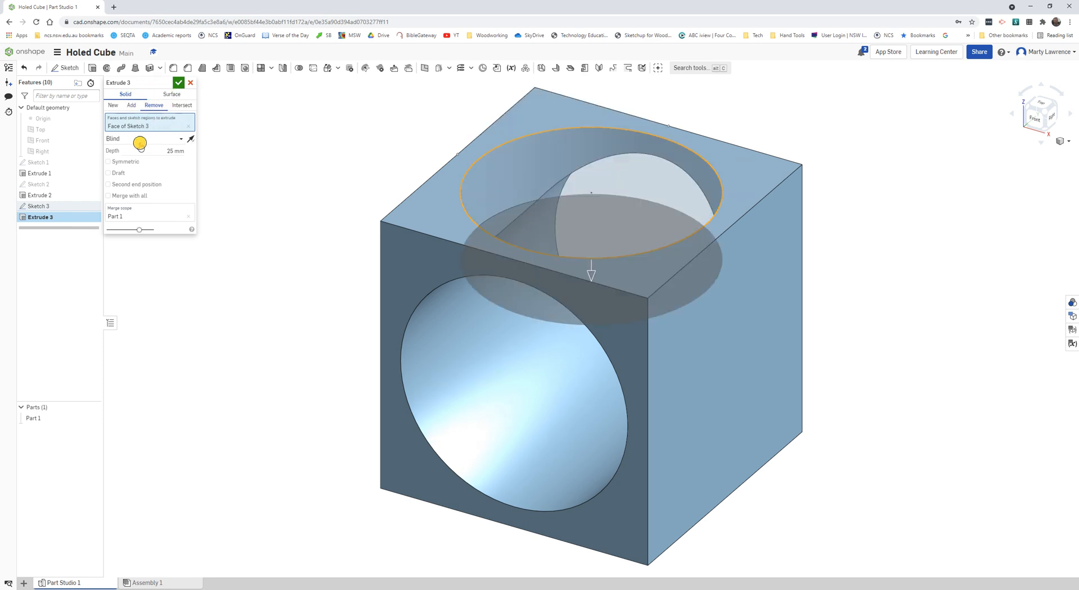
{"action": "left_click", "coordinate": [119, 139]}
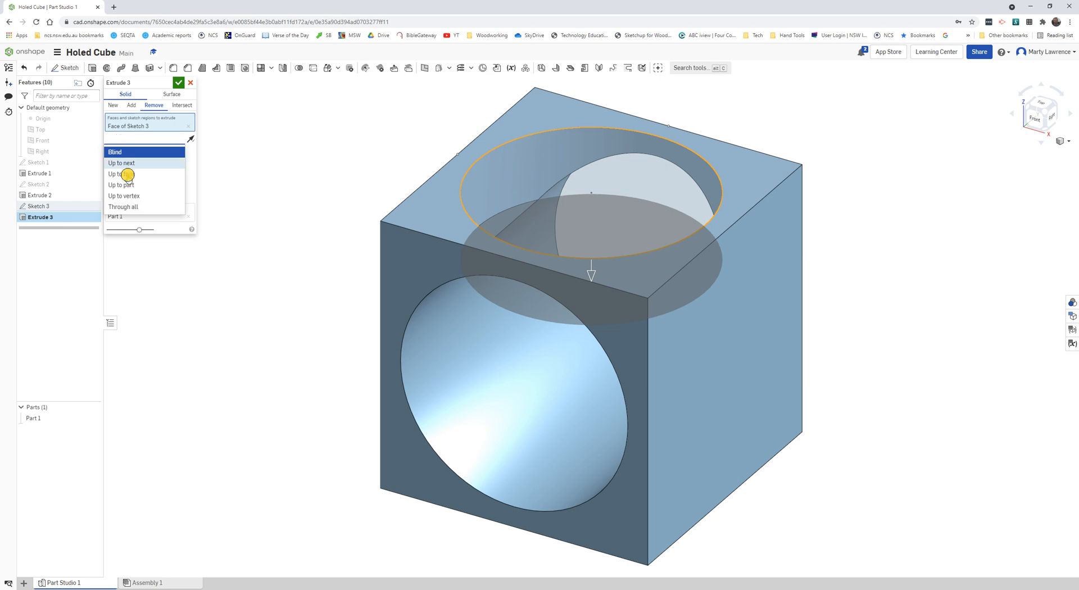
{"action": "left_click", "coordinate": [132, 204]}
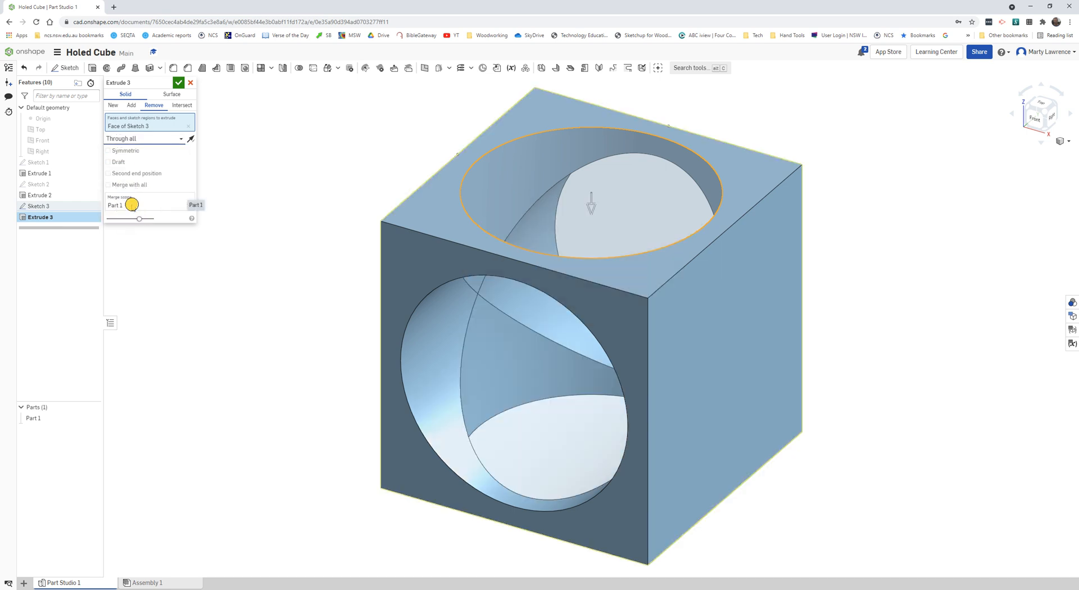
{"action": "scroll", "coordinate": [306, 219], "scroll_direction": "down", "scroll_amount": 5}
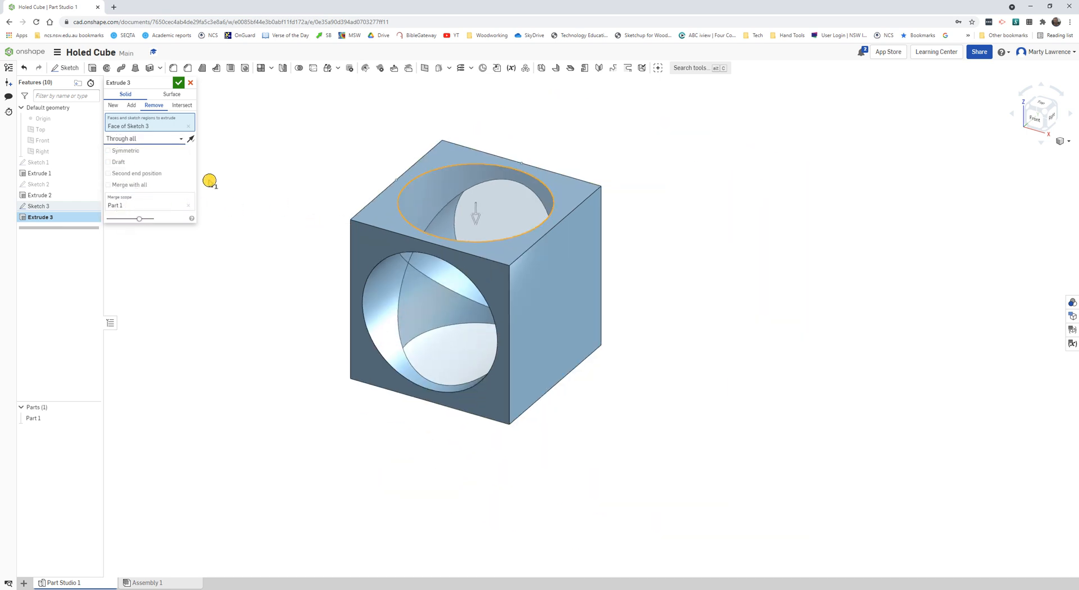
{"action": "left_click", "coordinate": [178, 85]}
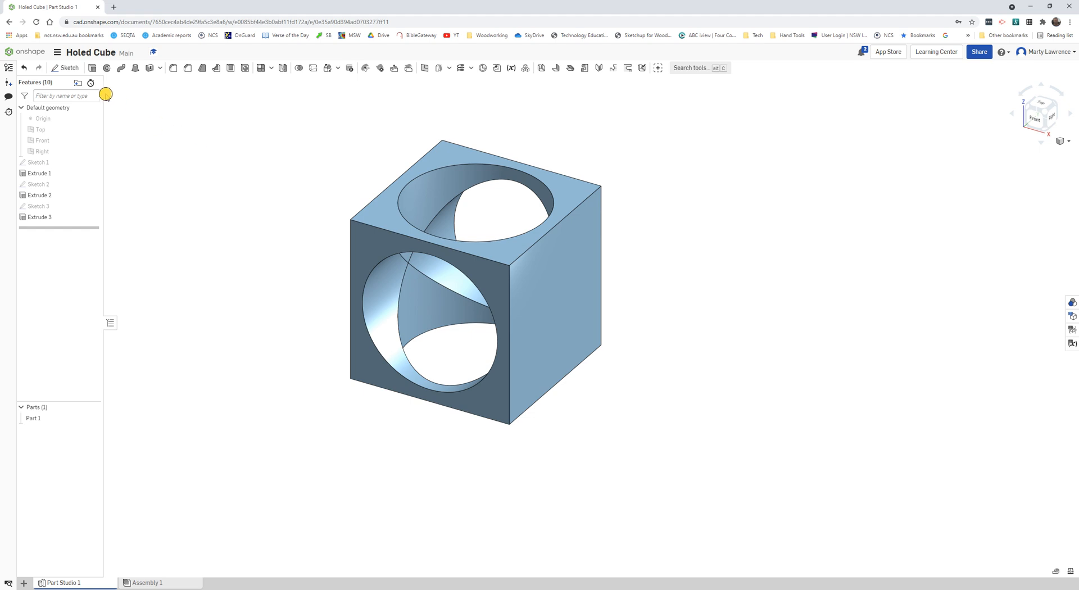
Start a new sketch on the cube's uncut right face and view it normal to the sketch plane
{"action": "left_click", "coordinate": [61, 67]}
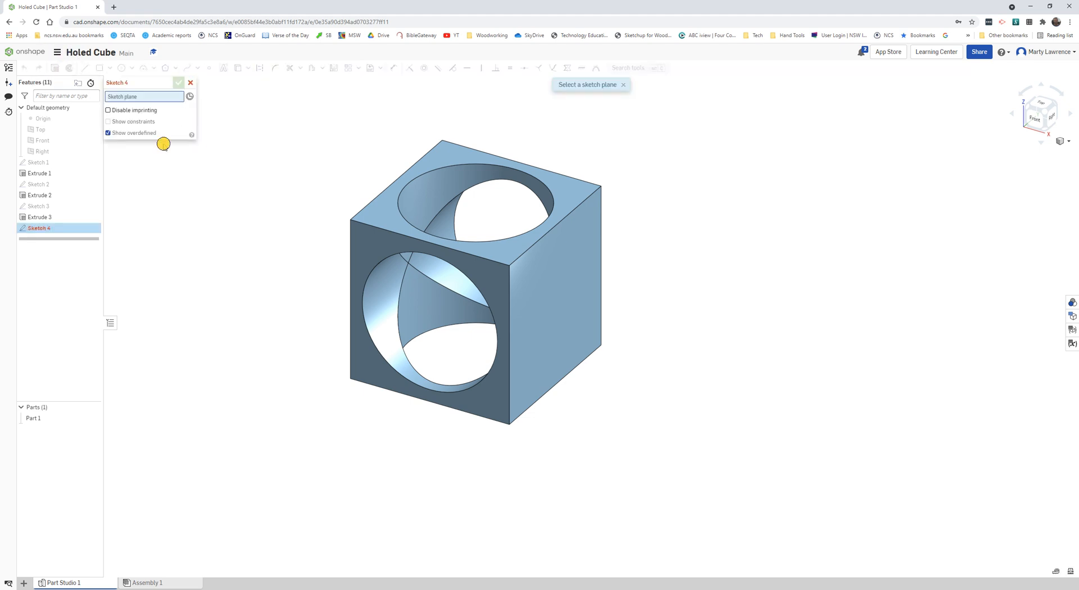
{"action": "left_click", "coordinate": [573, 292]}
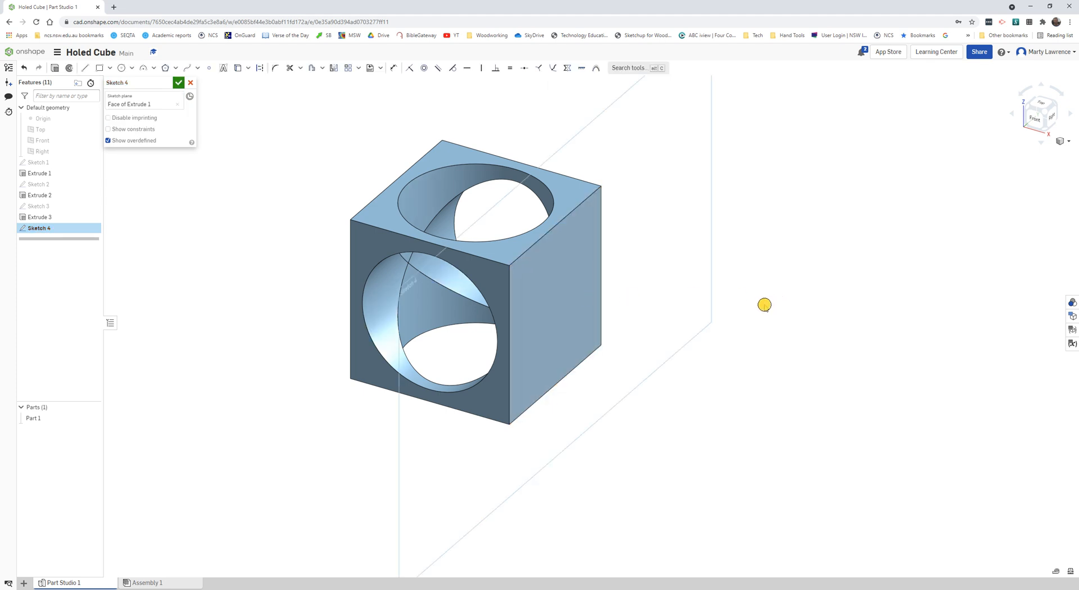
{"action": "right_click", "coordinate": [662, 246]}
{"action": "left_click", "coordinate": [698, 308]}
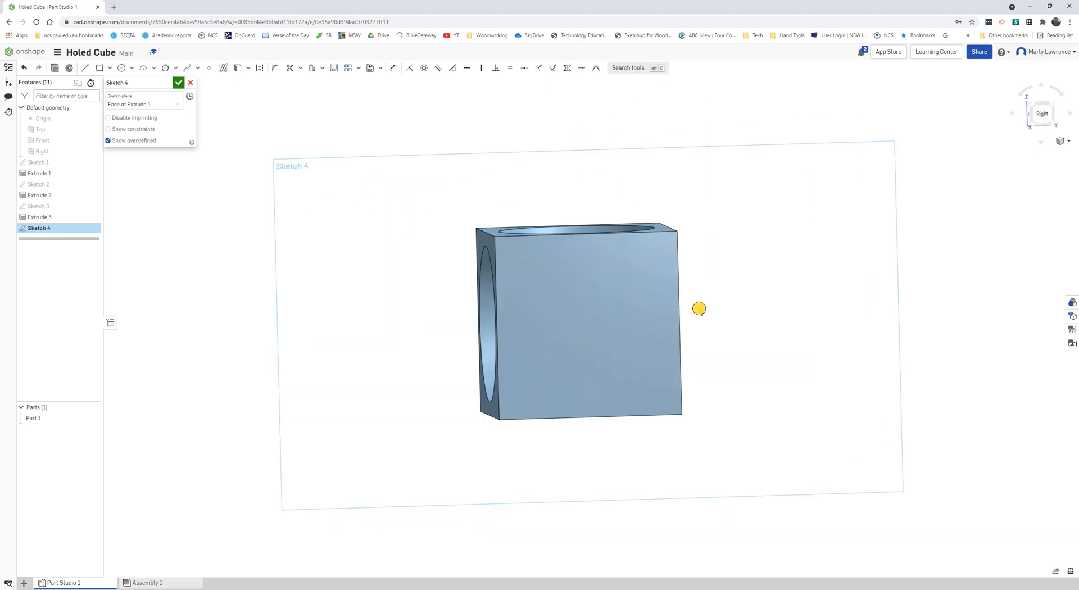
Draw a center point circle about 76 mm in diameter, centred on the cube's right face
{"action": "left_click", "coordinate": [121, 68]}
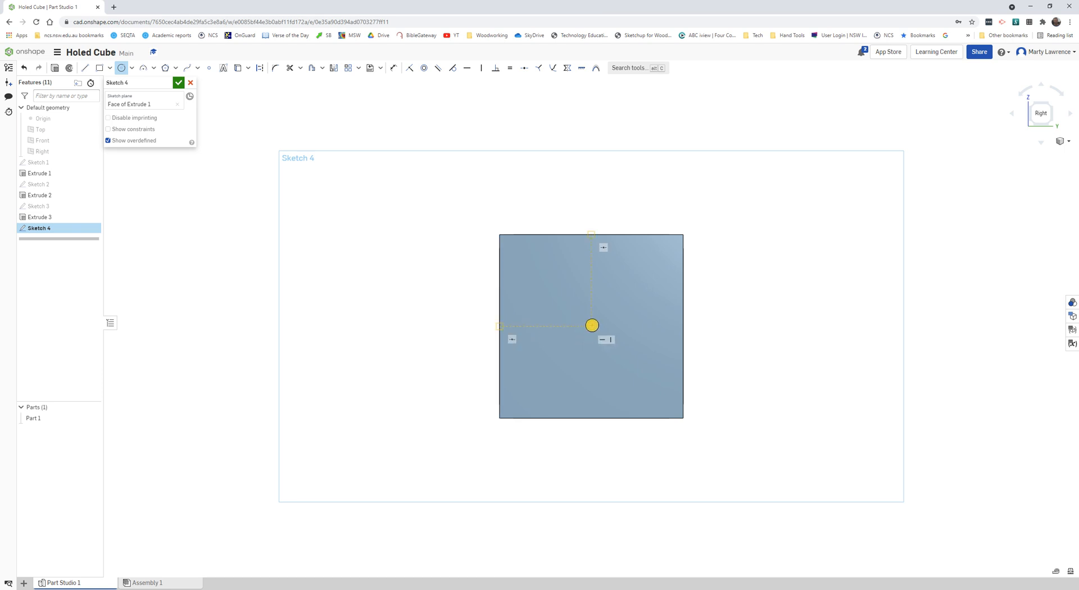
{"action": "left_click", "coordinate": [591, 325]}
{"action": "left_click", "coordinate": [644, 280]}
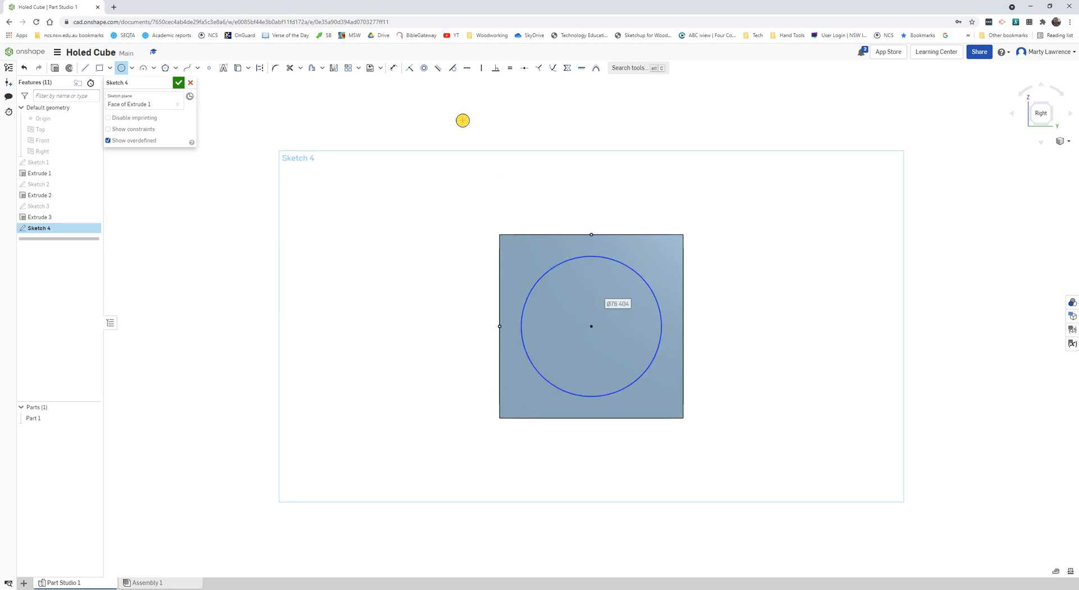
Dimension the right-face circle to a diameter of 85 mm and finish the sketch
{"action": "left_click", "coordinate": [394, 68]}
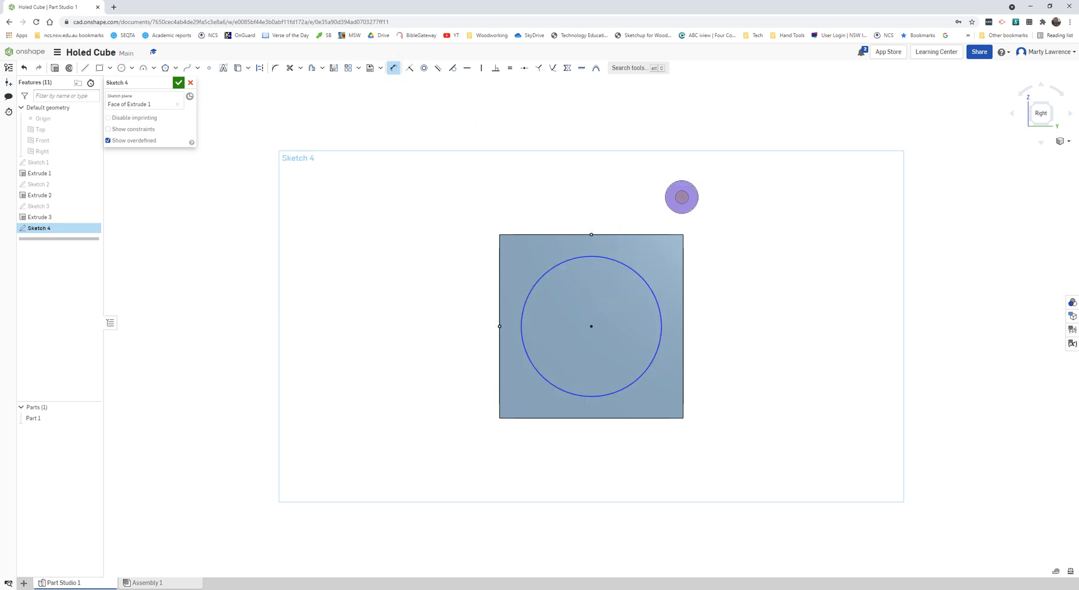
{"action": "left_click", "coordinate": [711, 160]}
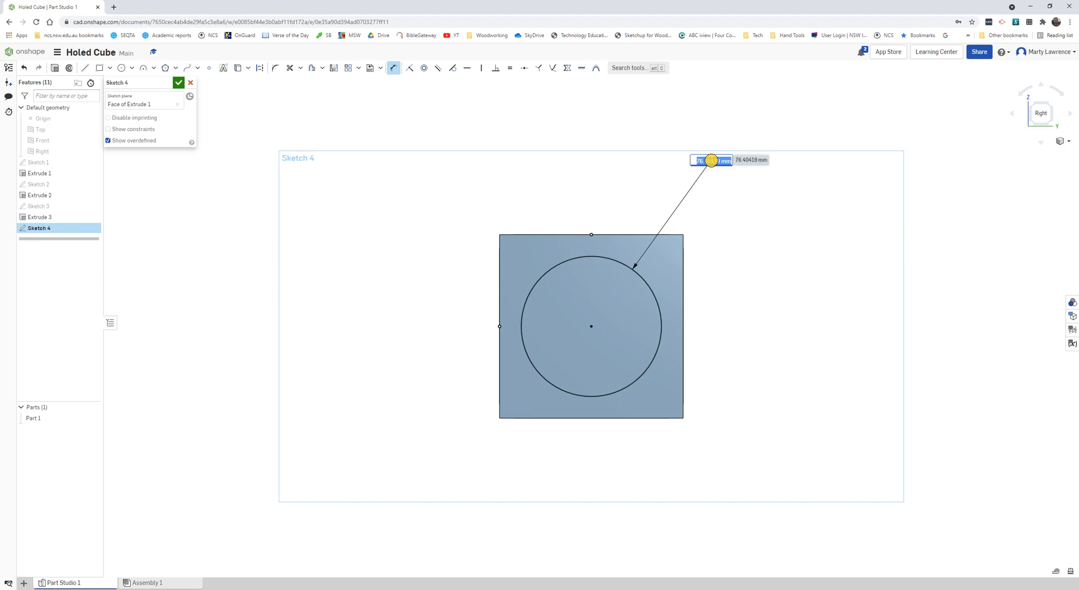
{"action": "type", "text": "85"}
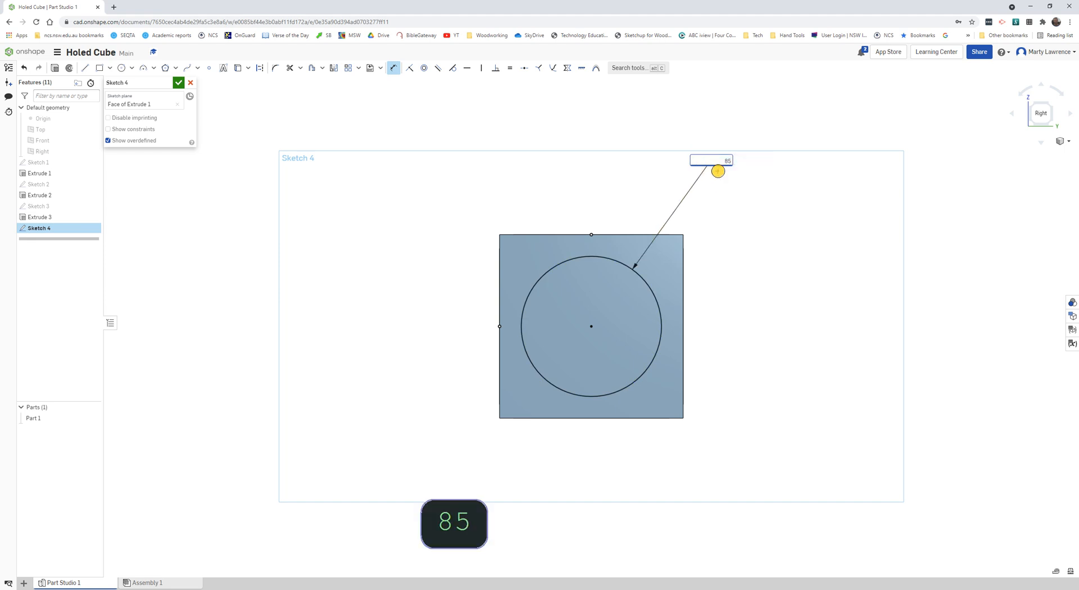
{"action": "key", "text": "Return"}
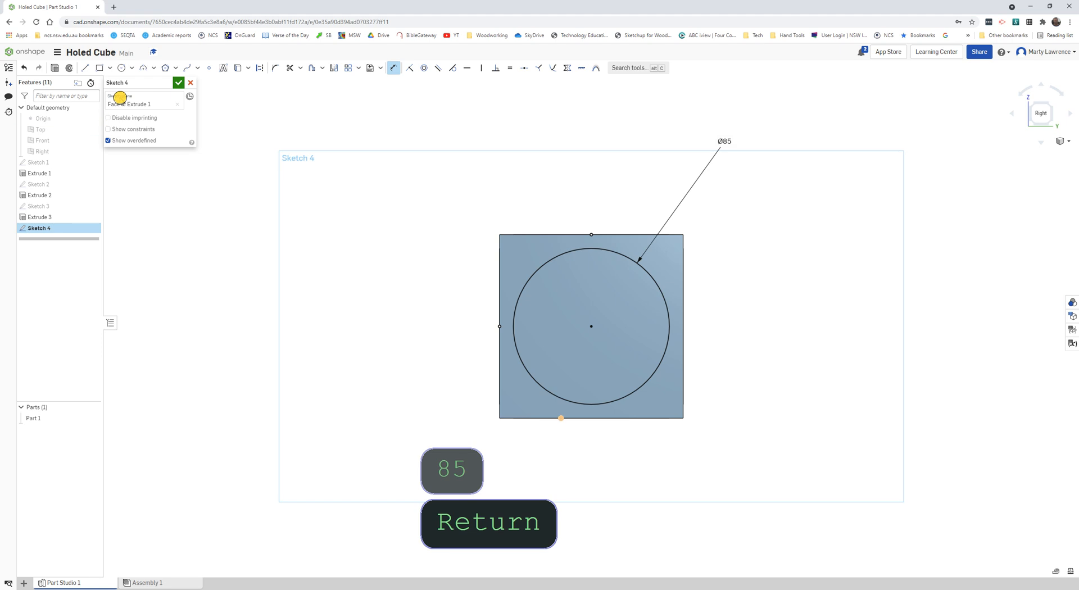
{"action": "left_click", "coordinate": [179, 82]}
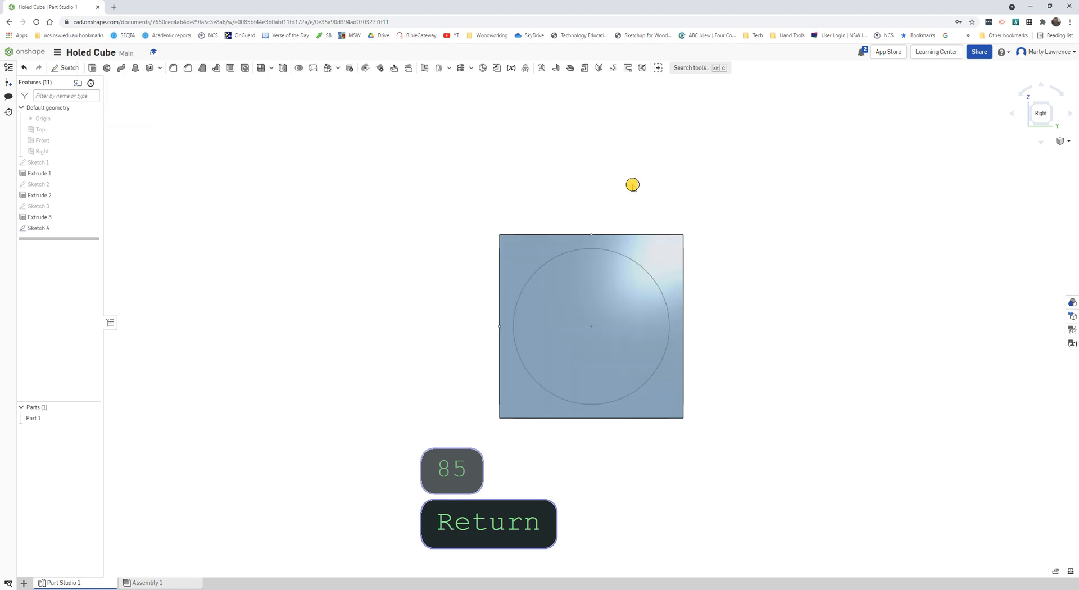
Extrude the right-face circle region as a Remove cut with the end type Through all
{"action": "left_click", "coordinate": [1060, 141]}
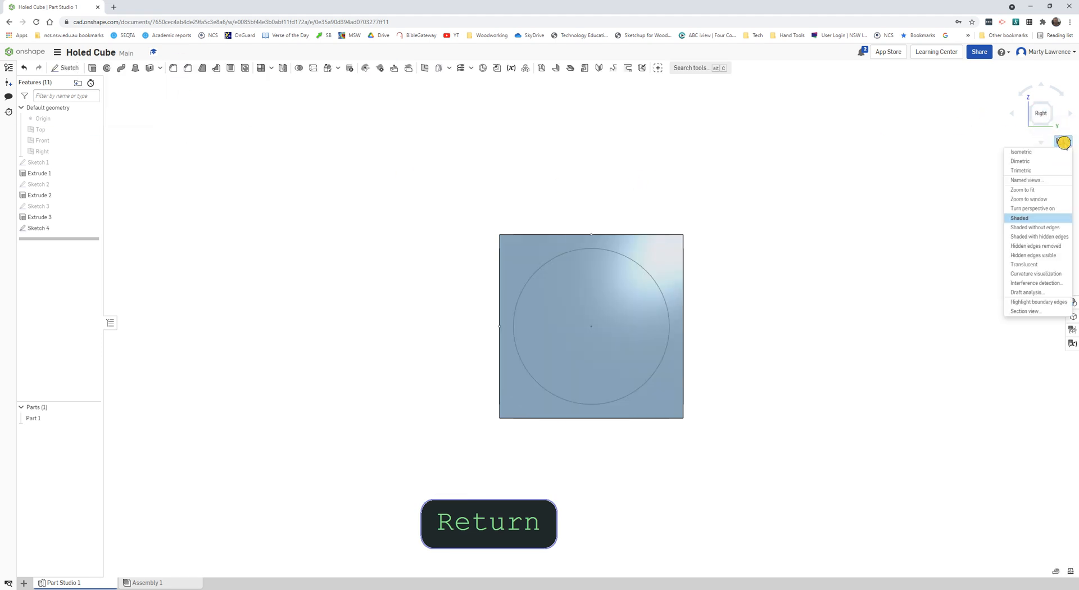
{"action": "left_click", "coordinate": [1039, 169]}
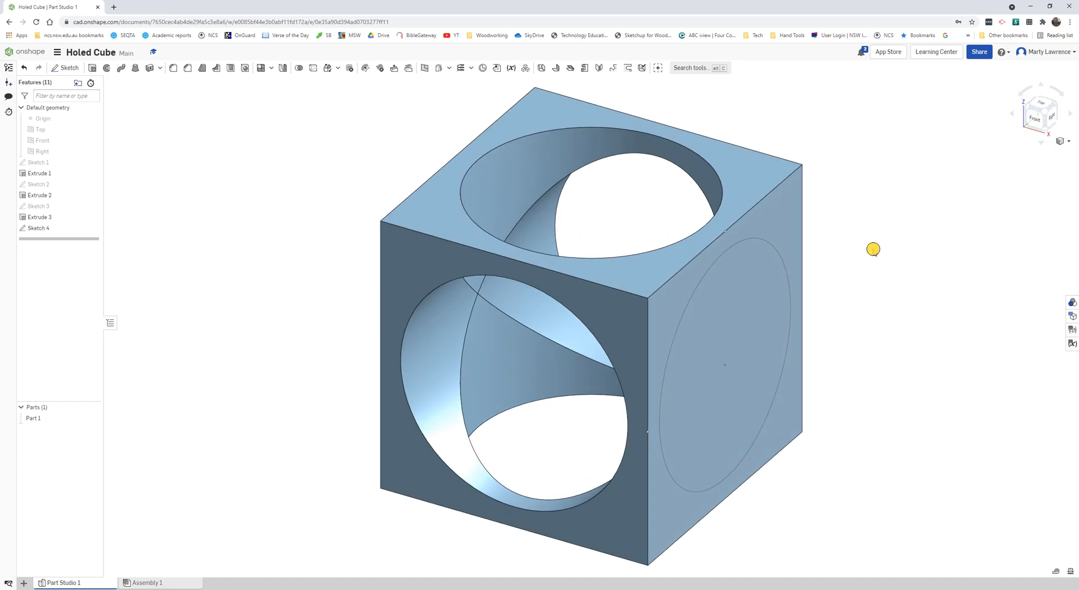
{"action": "scroll", "coordinate": [873, 249], "scroll_direction": "down", "scroll_amount": 3}
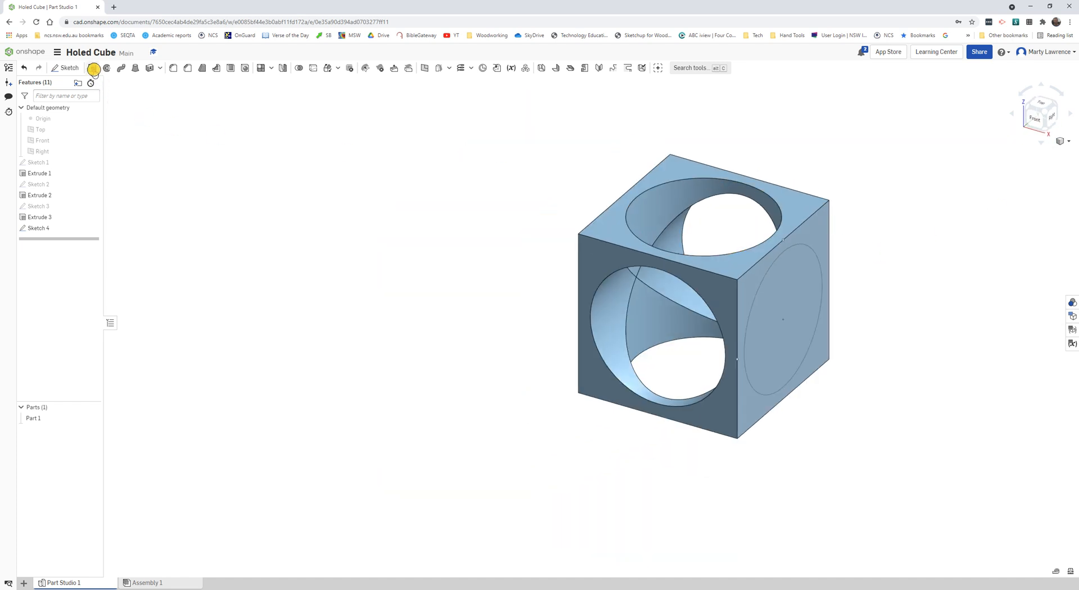
{"action": "left_click", "coordinate": [93, 69]}
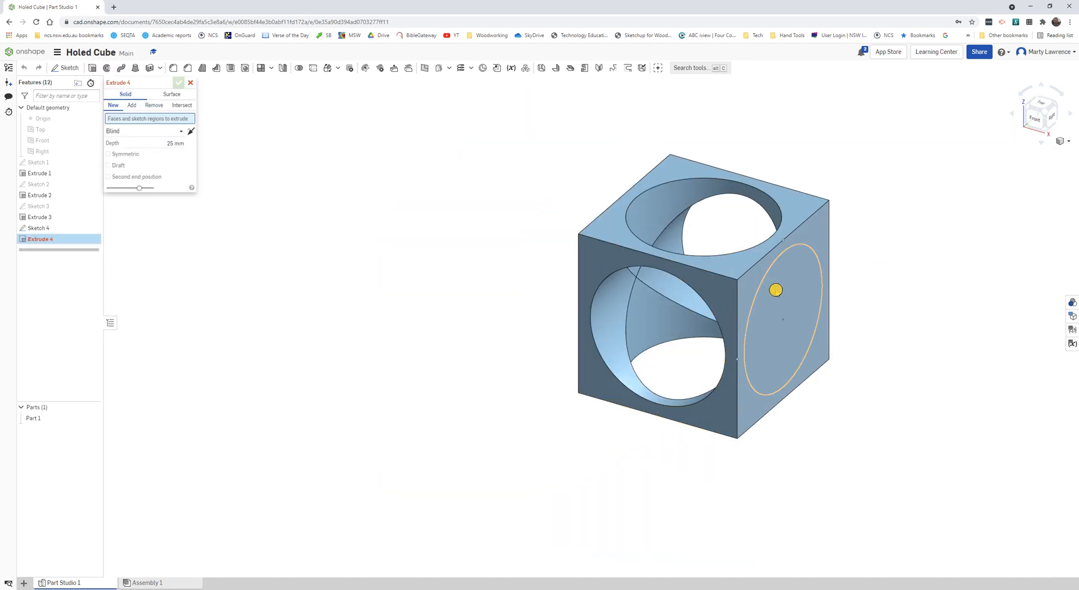
{"action": "left_click", "coordinate": [775, 290]}
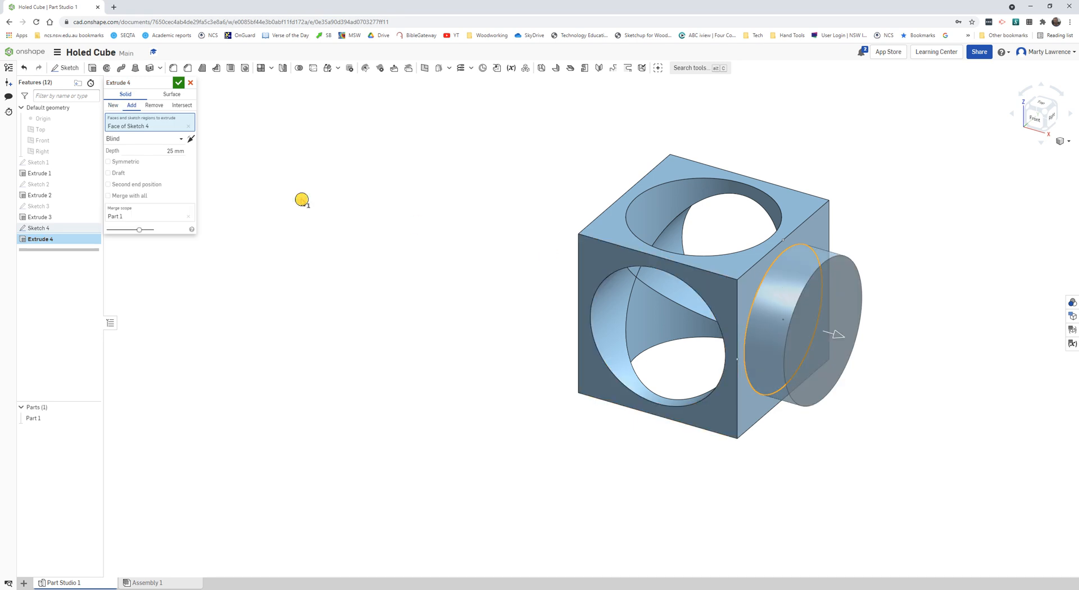
{"action": "left_click", "coordinate": [154, 105]}
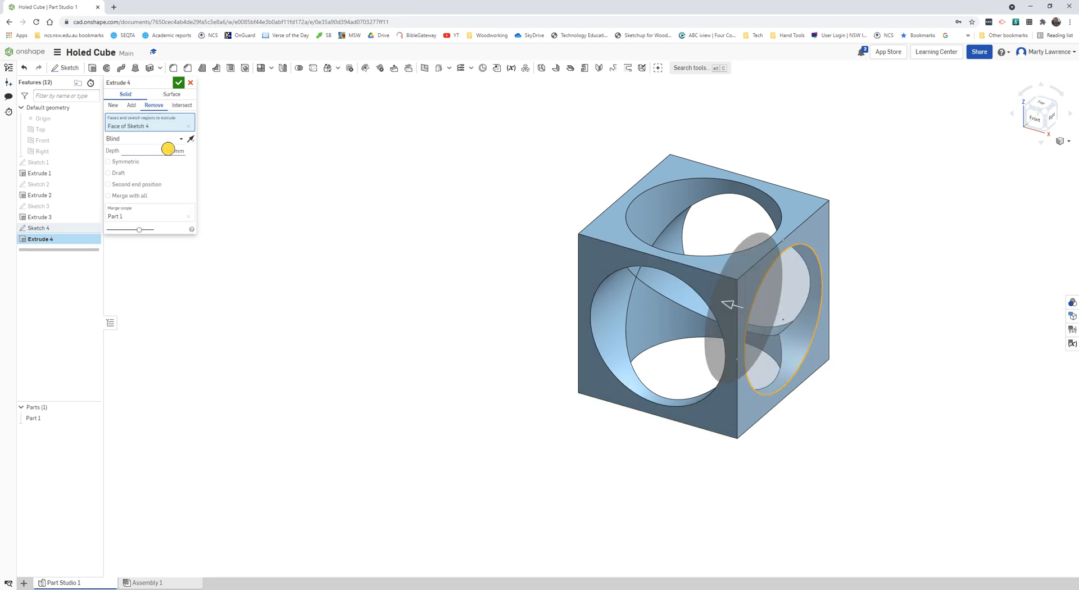
{"action": "left_click", "coordinate": [161, 138]}
{"action": "left_click", "coordinate": [130, 207]}
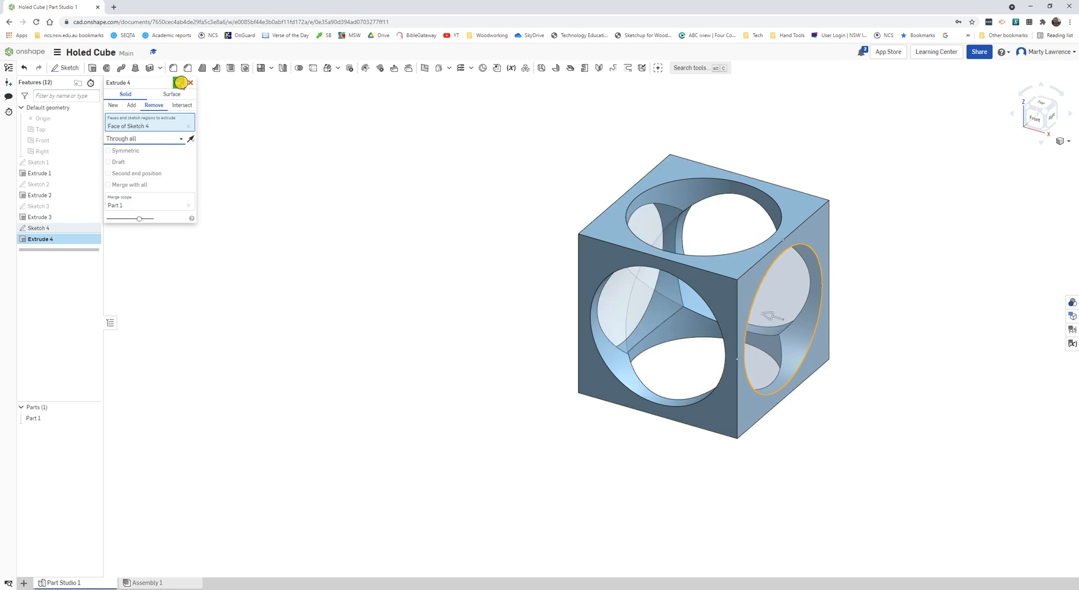
{"action": "left_click", "coordinate": [179, 82]}
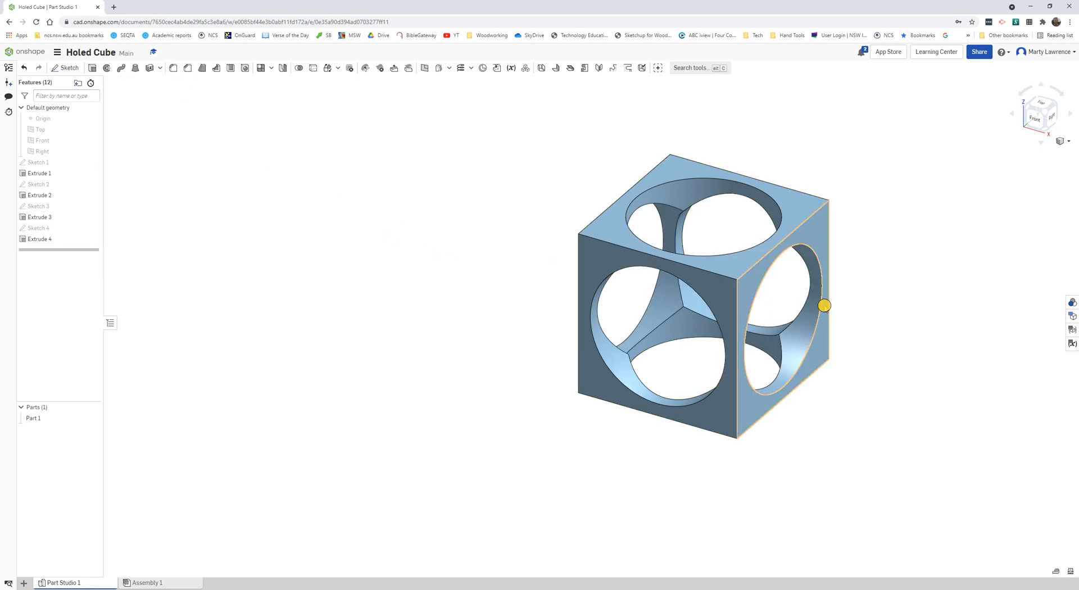
{"action": "right_click_drag", "start_coordinate": [828, 299], "coordinate": [783, 308]}
{"action": "right_click_drag", "start_coordinate": [819, 279], "coordinate": [694, 294], "text": "alt+shift"}
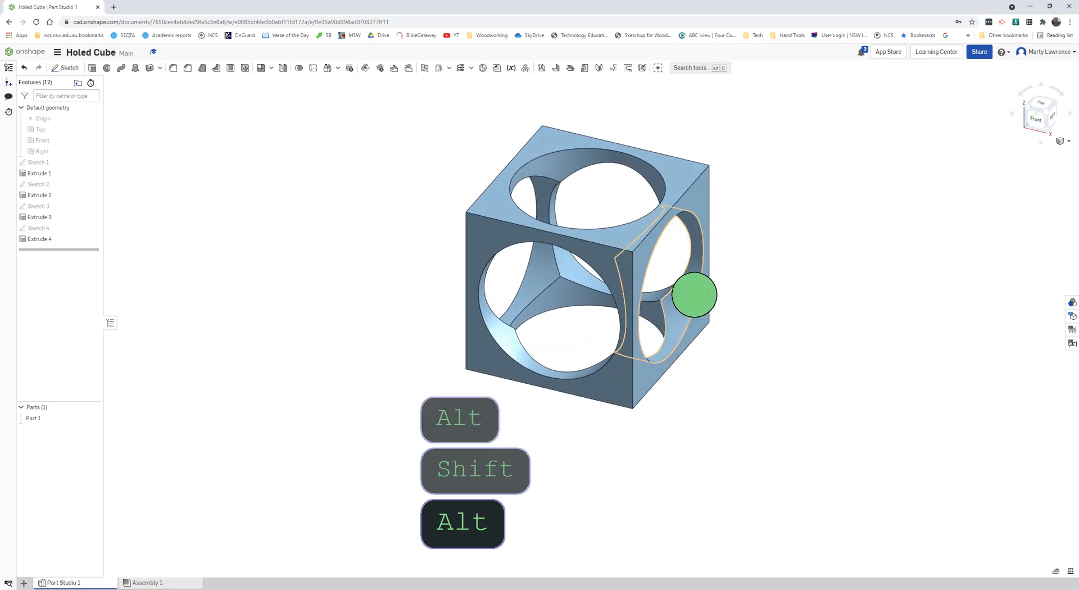